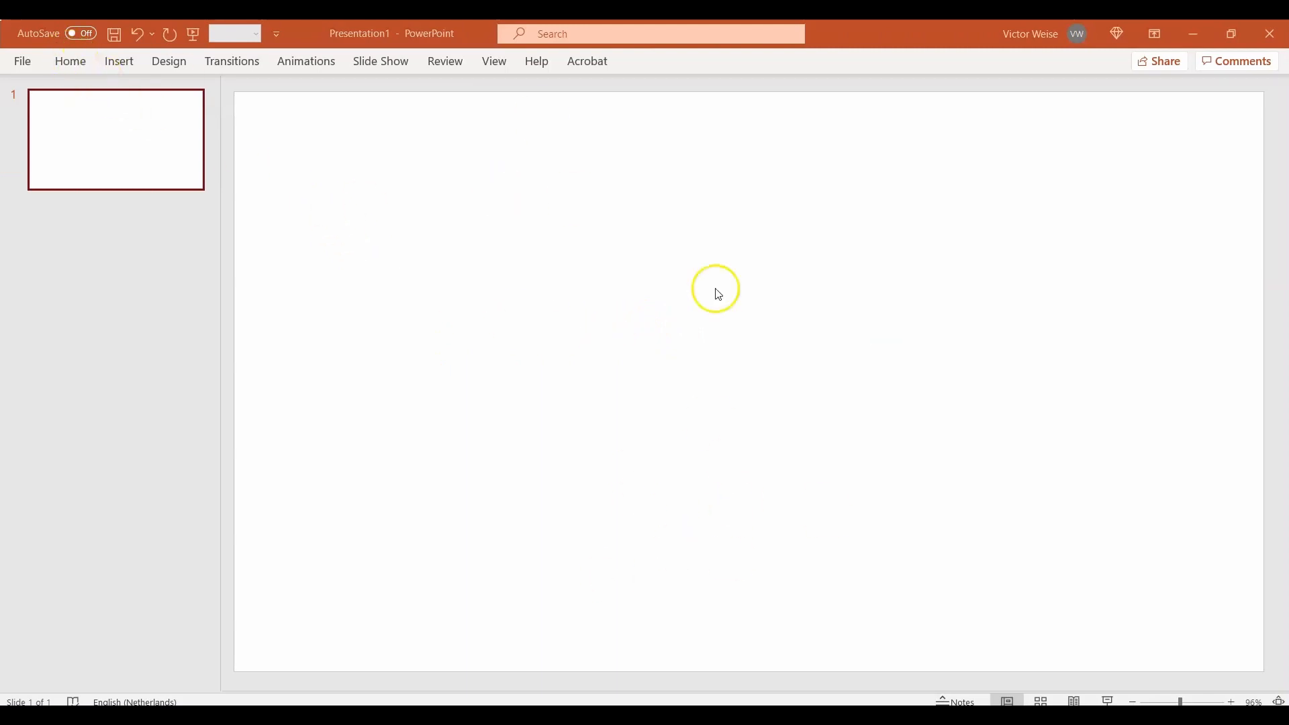
Step: Draw a circle on the blank slide and move it toward the upper-left area
{"action": "left_click", "coordinate": [77, 65]}
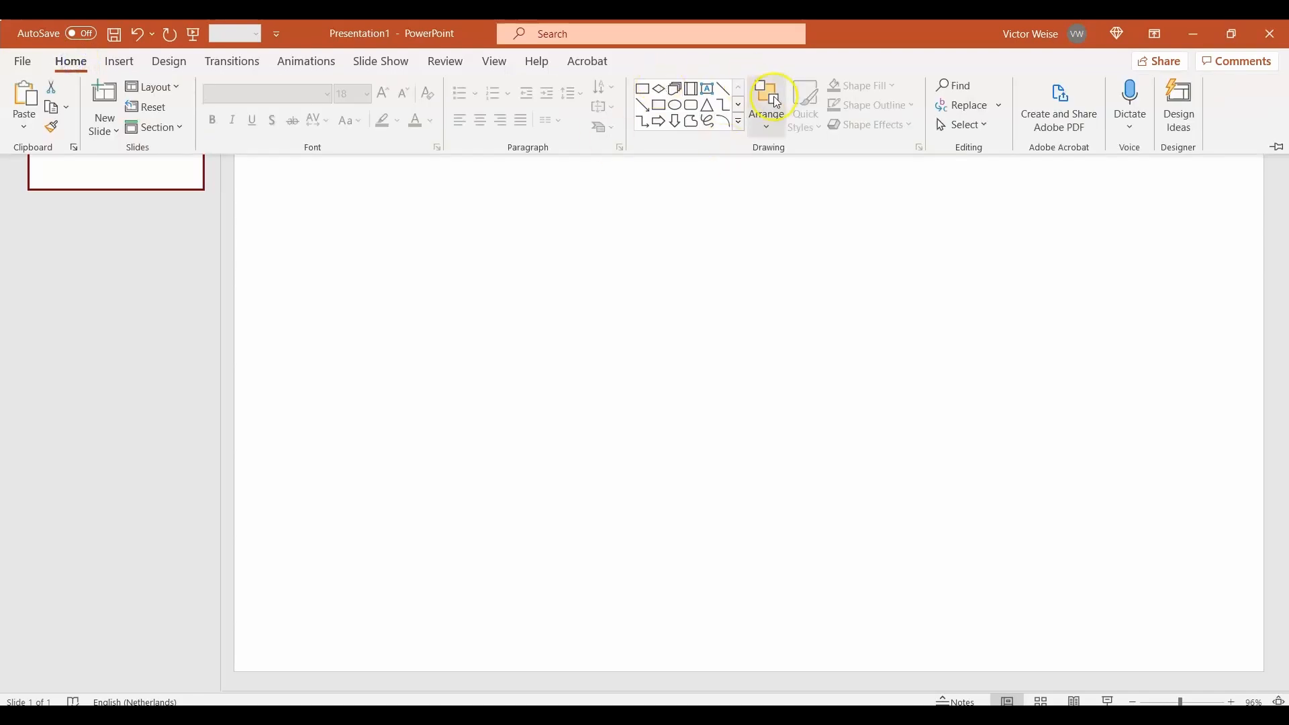
{"action": "left_click", "coordinate": [734, 131]}
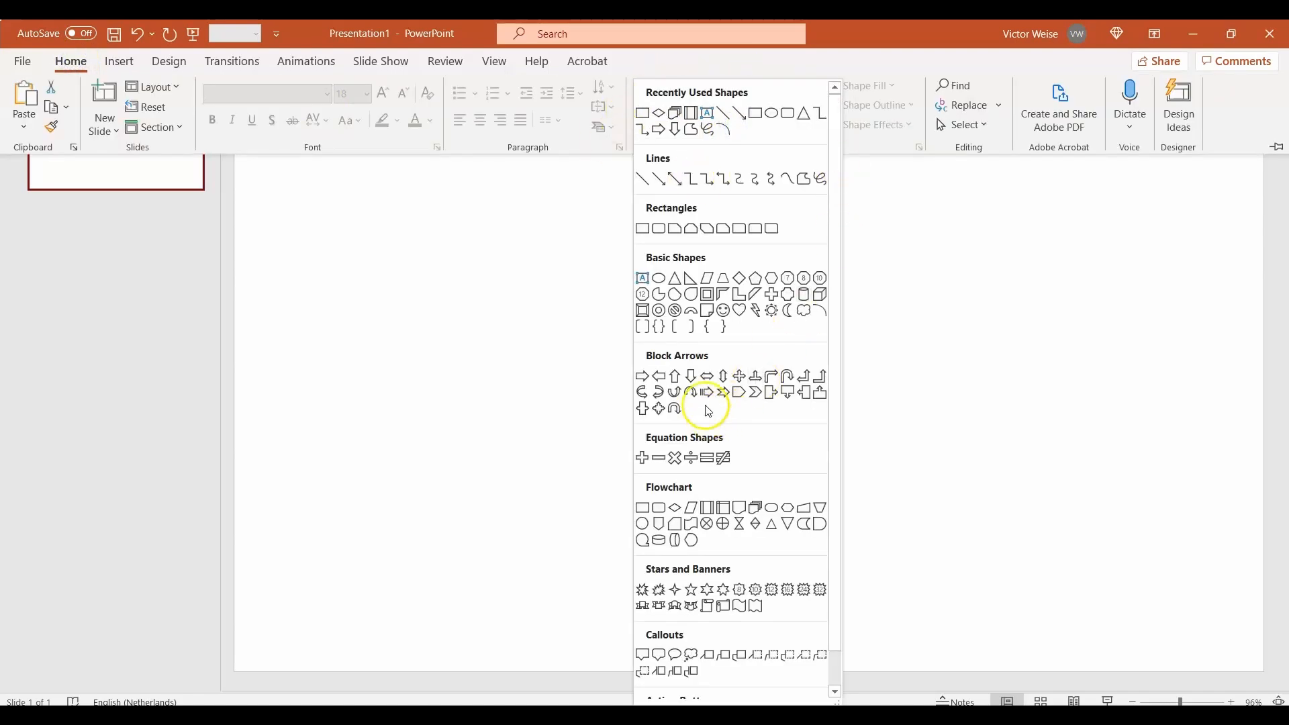
{"action": "left_click", "coordinate": [659, 284]}
{"action": "left_click_drag", "start_coordinate": [428, 219], "coordinate": [685, 473]}
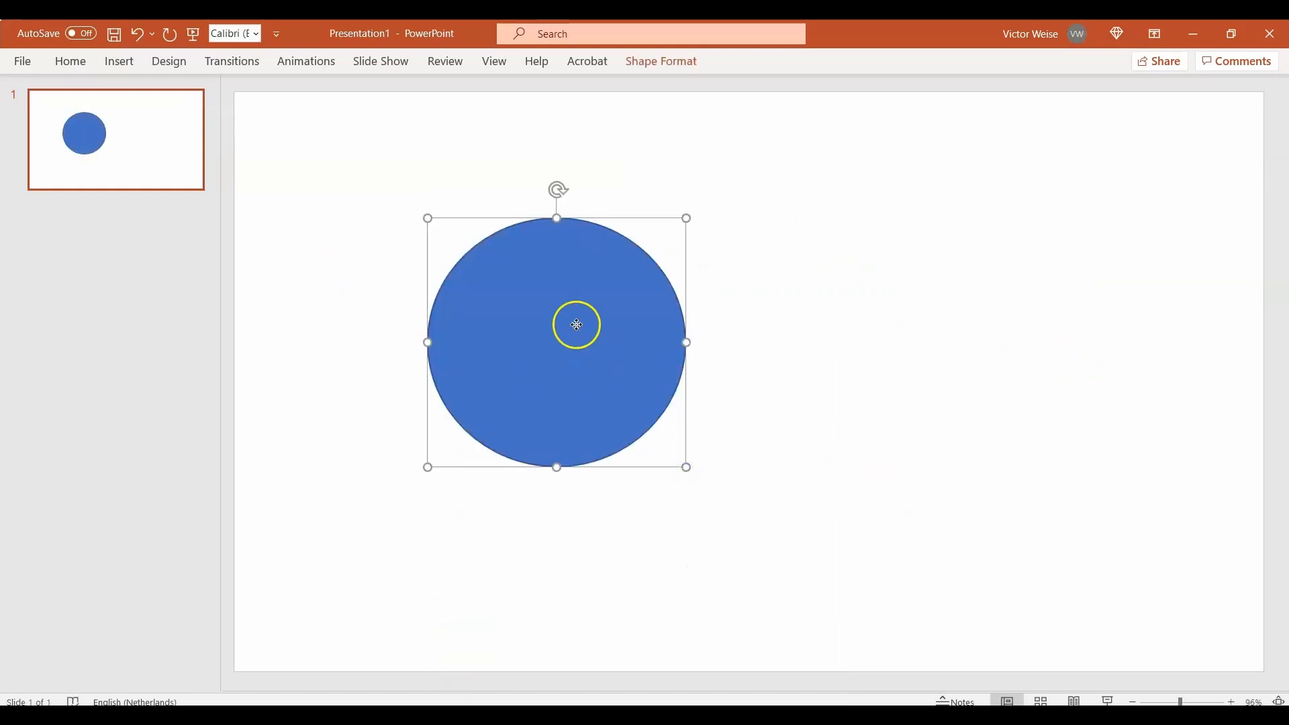
{"action": "left_click_drag", "start_coordinate": [575, 322], "coordinate": [457, 234]}
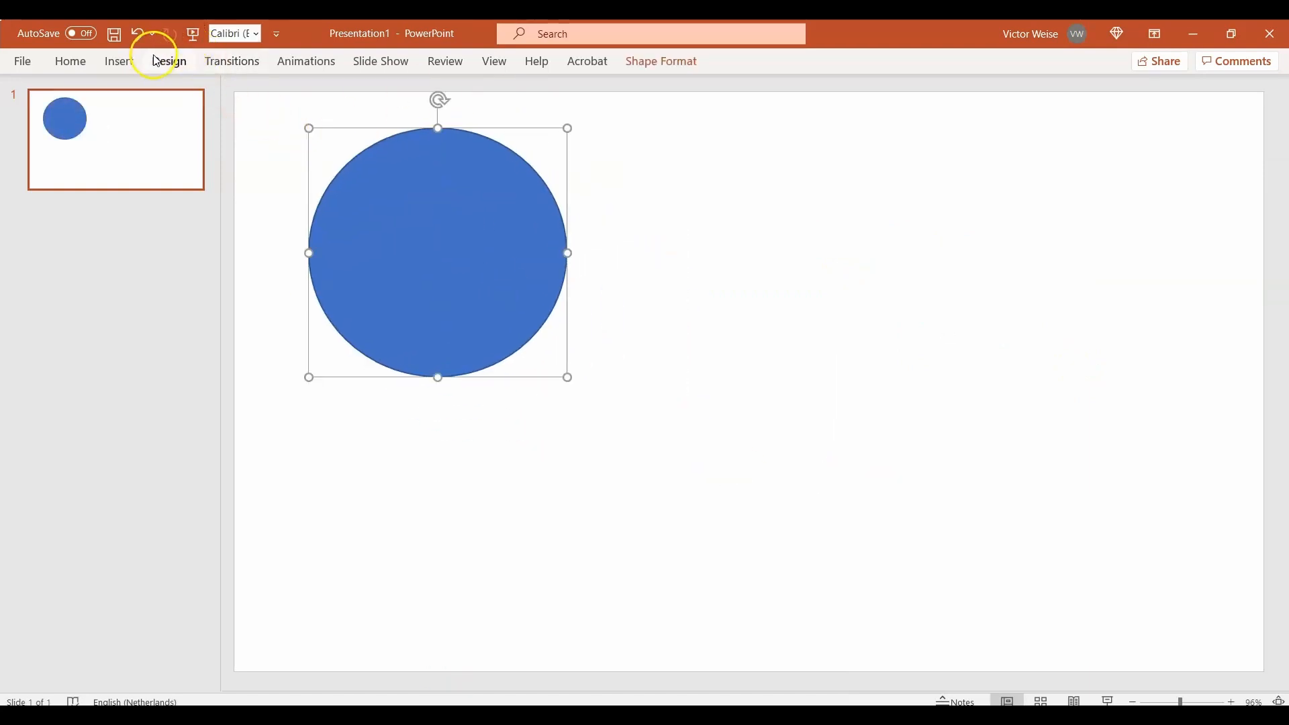
Step: Draw a second, larger circle to the right of the first one
{"action": "left_click", "coordinate": [90, 63]}
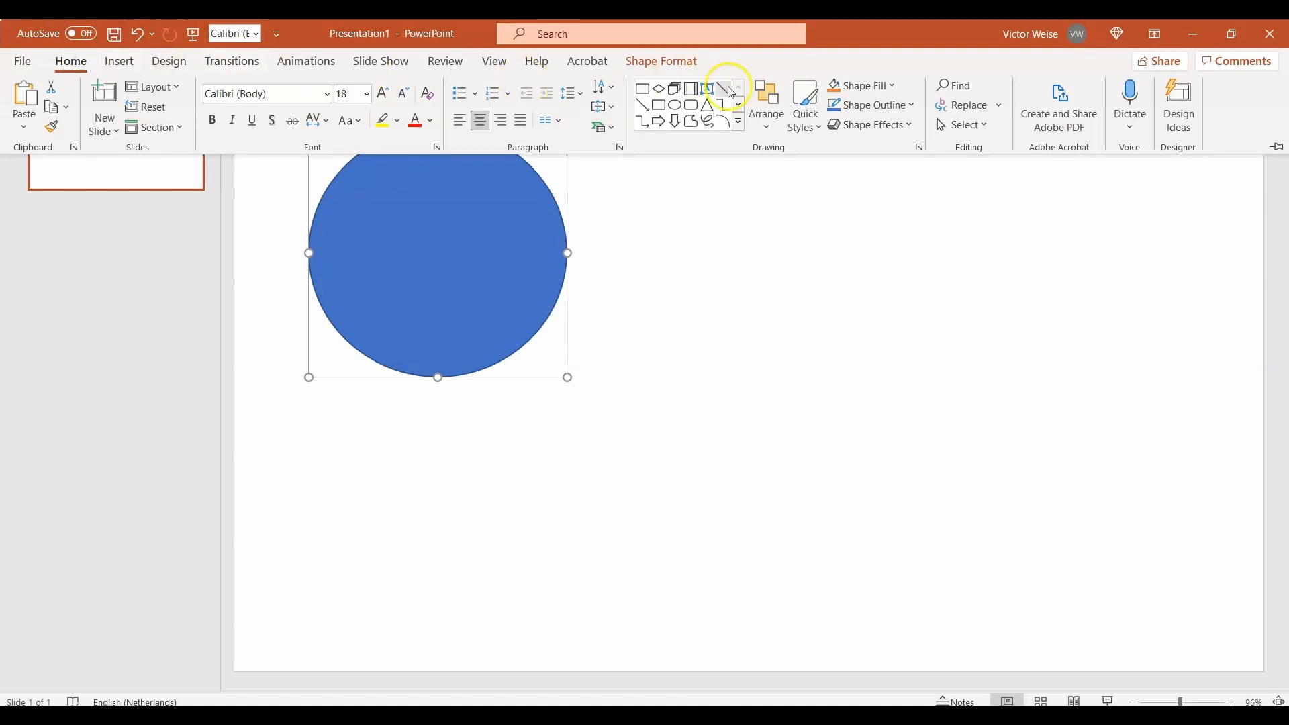
{"action": "left_click", "coordinate": [739, 125]}
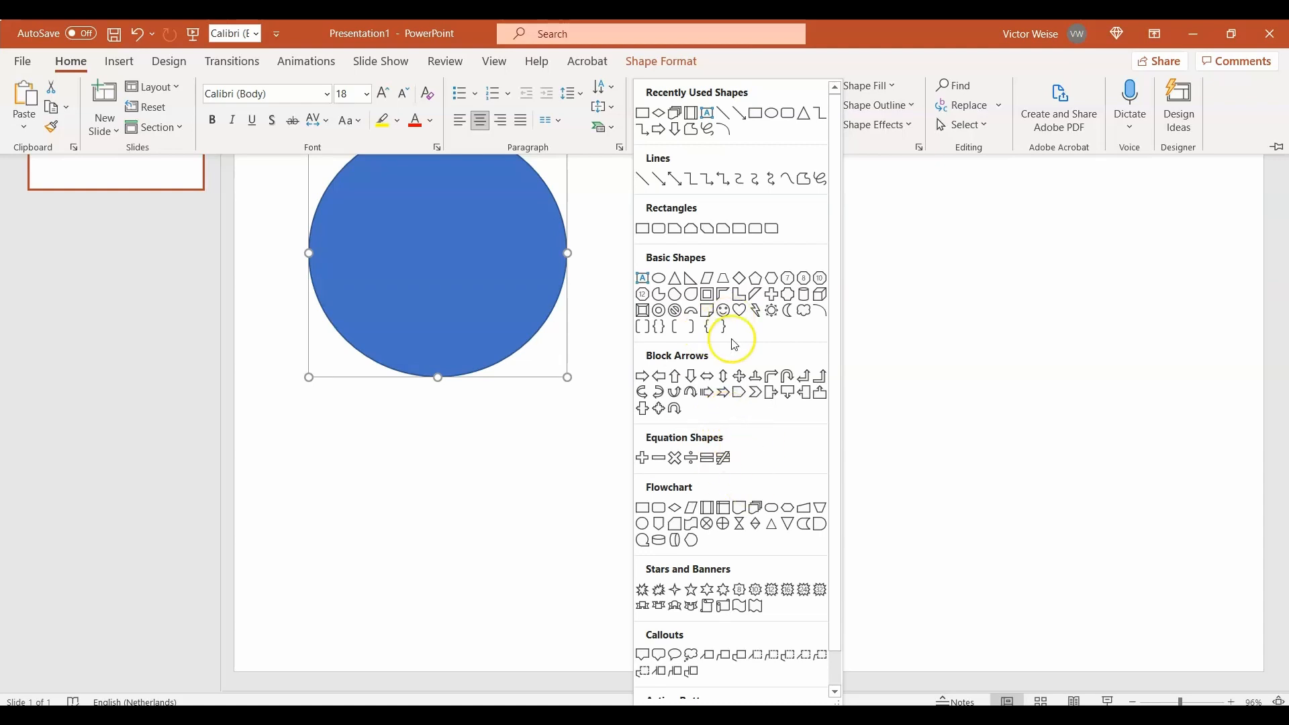
{"action": "left_click", "coordinate": [659, 279]}
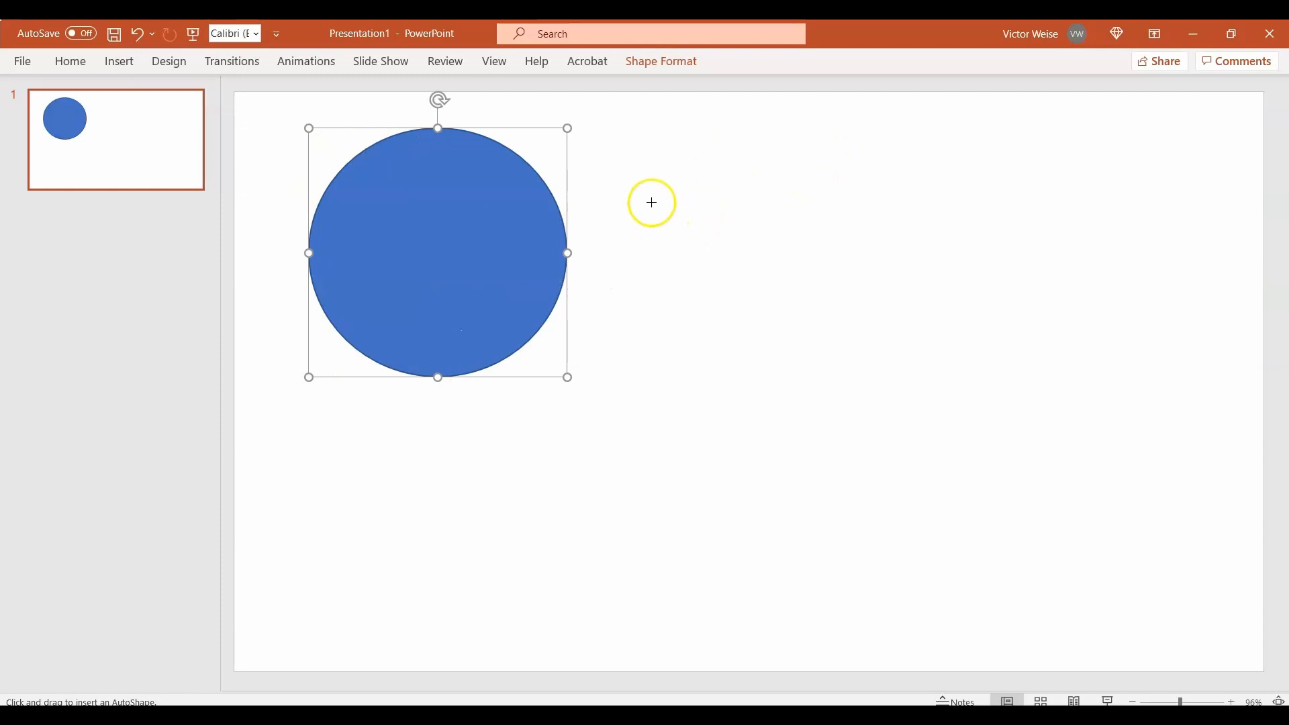
{"action": "left_click_drag", "start_coordinate": [650, 200], "coordinate": [1021, 506]}
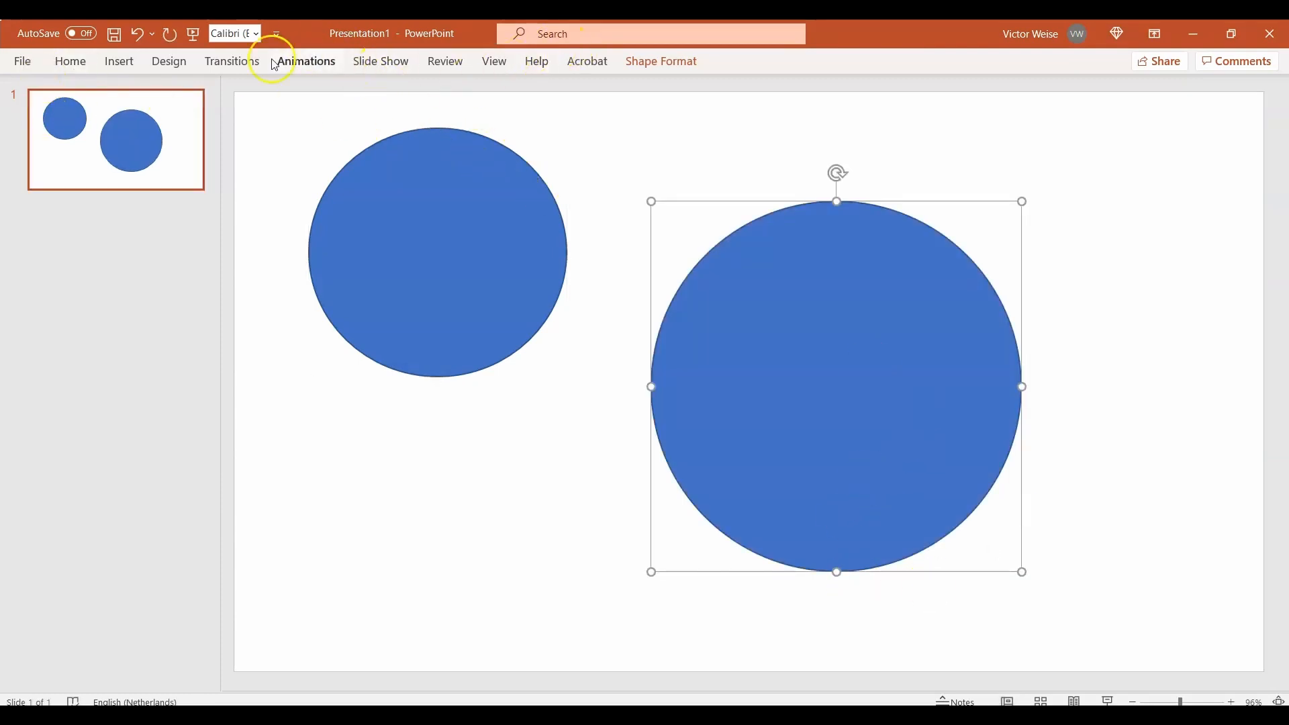
Step: Draw a wide, flat isosceles triangle below the first circle
{"action": "left_click", "coordinate": [83, 65]}
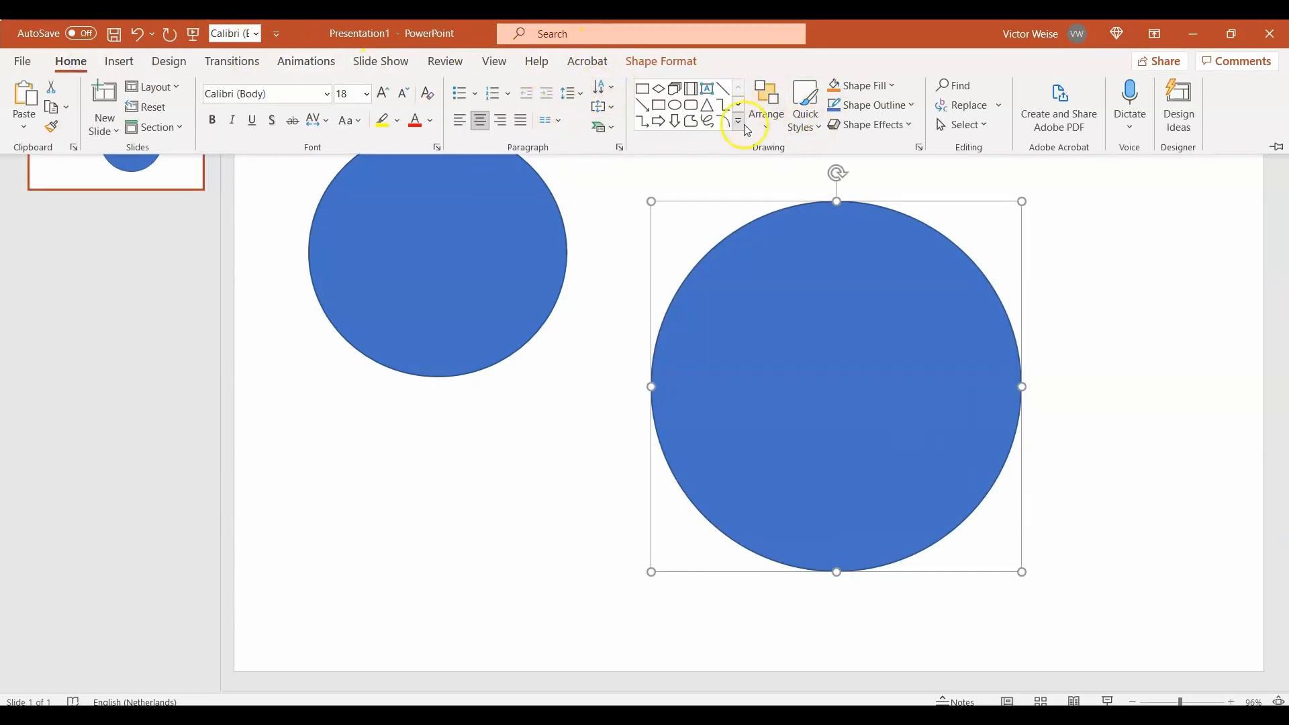
{"action": "left_click", "coordinate": [750, 136]}
{"action": "left_click", "coordinate": [678, 281]}
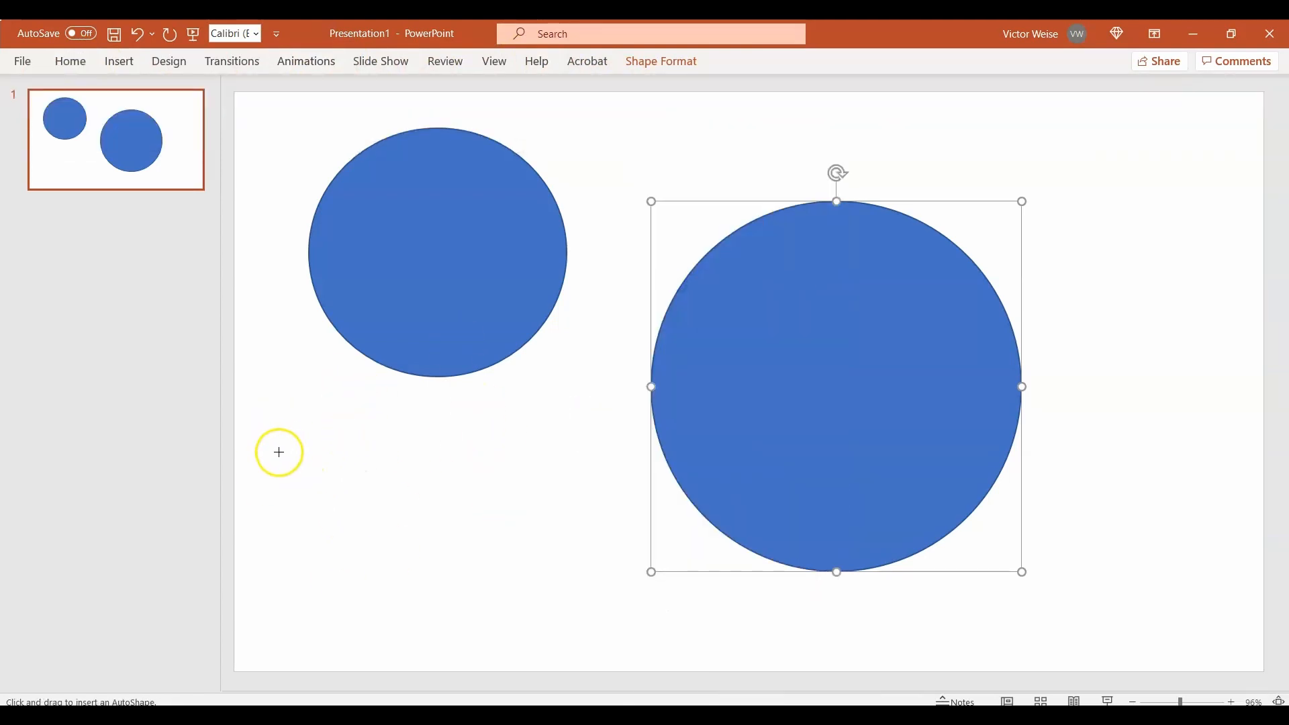
{"action": "left_click_drag", "start_coordinate": [279, 452], "coordinate": [627, 530]}
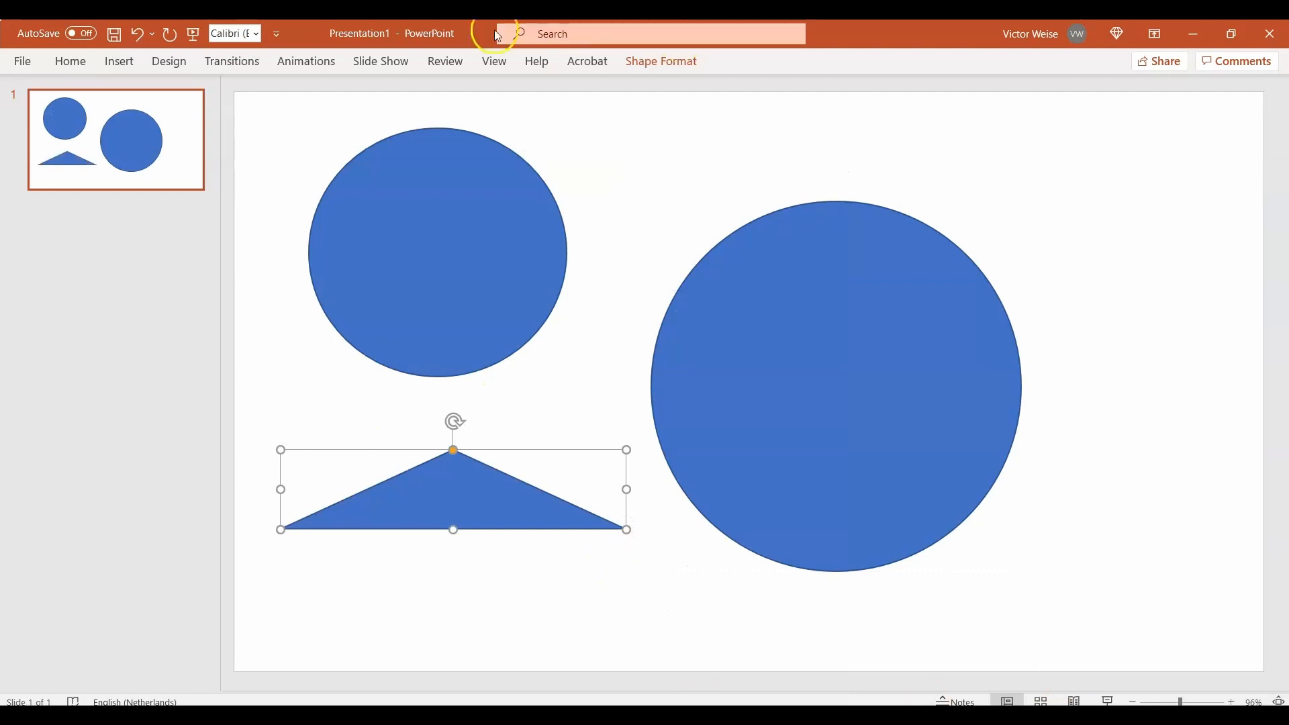
Step: Draw another isosceles triangle and move it to the lower-right corner of the slide
{"action": "left_click", "coordinate": [70, 61]}
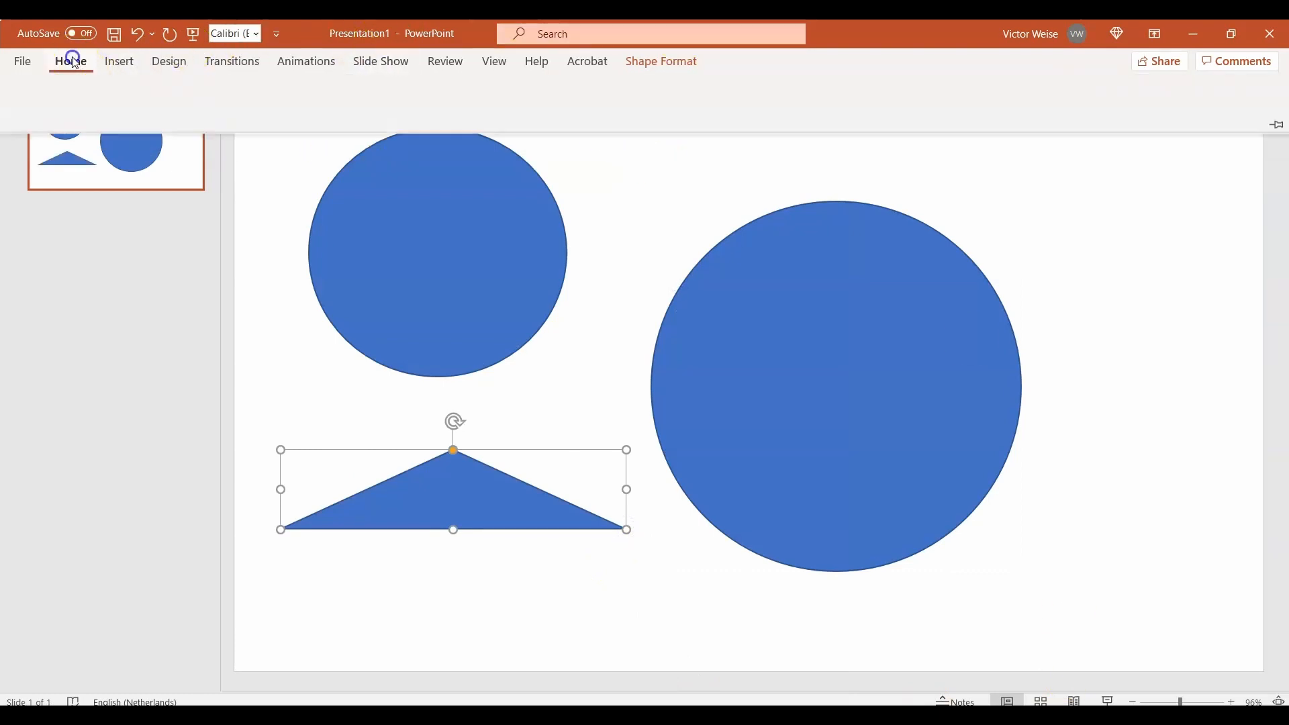
{"action": "left_click", "coordinate": [735, 123]}
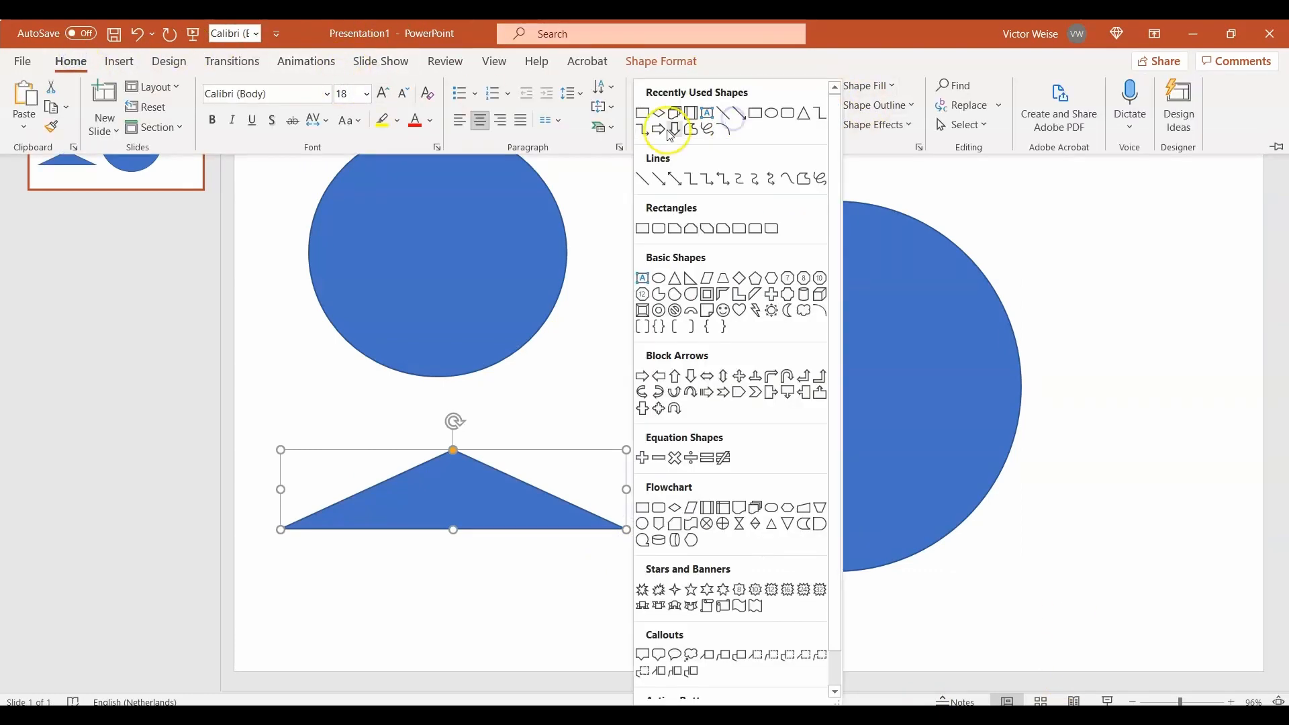
{"action": "left_click", "coordinate": [802, 118]}
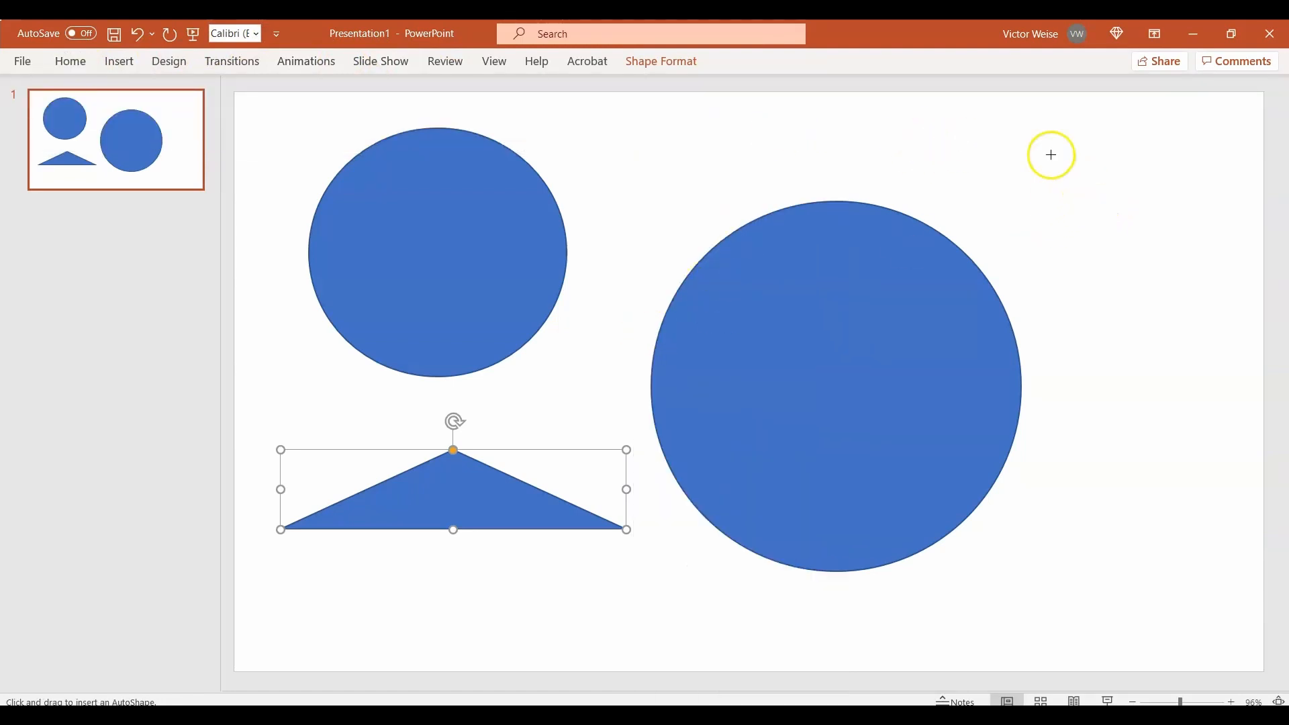
{"action": "left_click_drag", "start_coordinate": [963, 156], "coordinate": [1206, 400]}
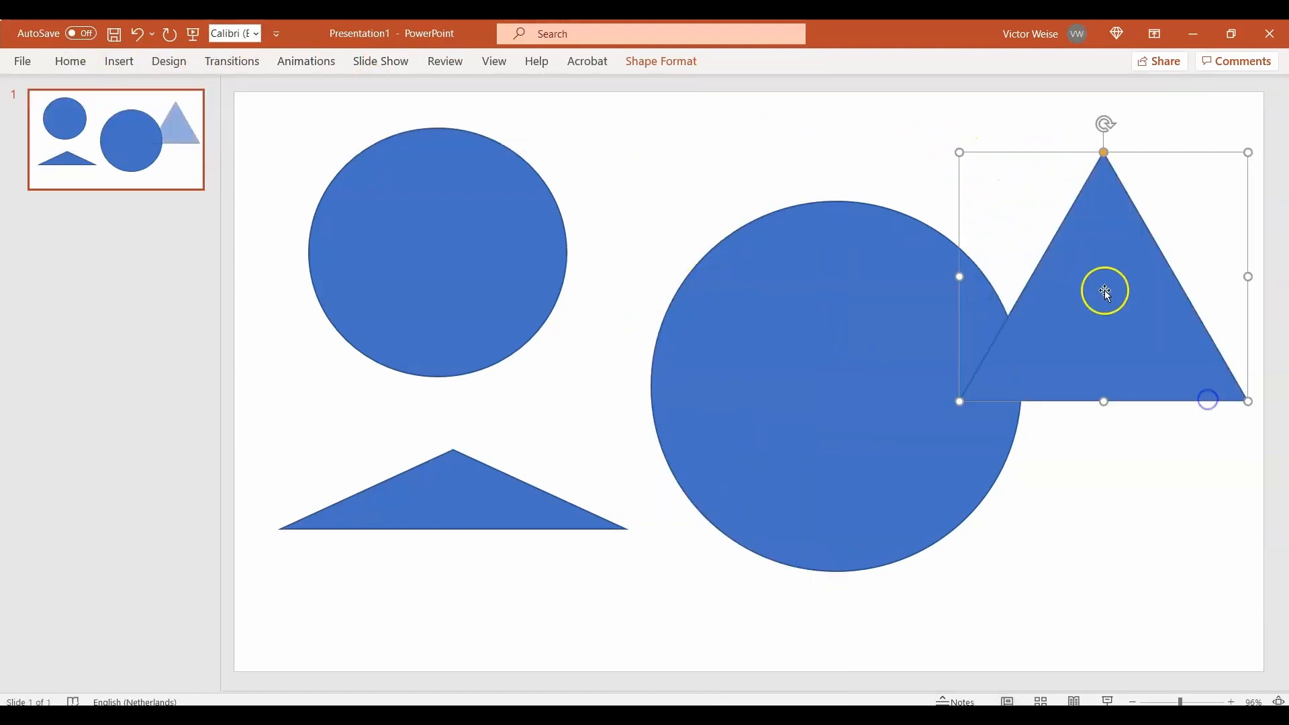
{"action": "left_click_drag", "start_coordinate": [1105, 288], "coordinate": [1085, 517]}
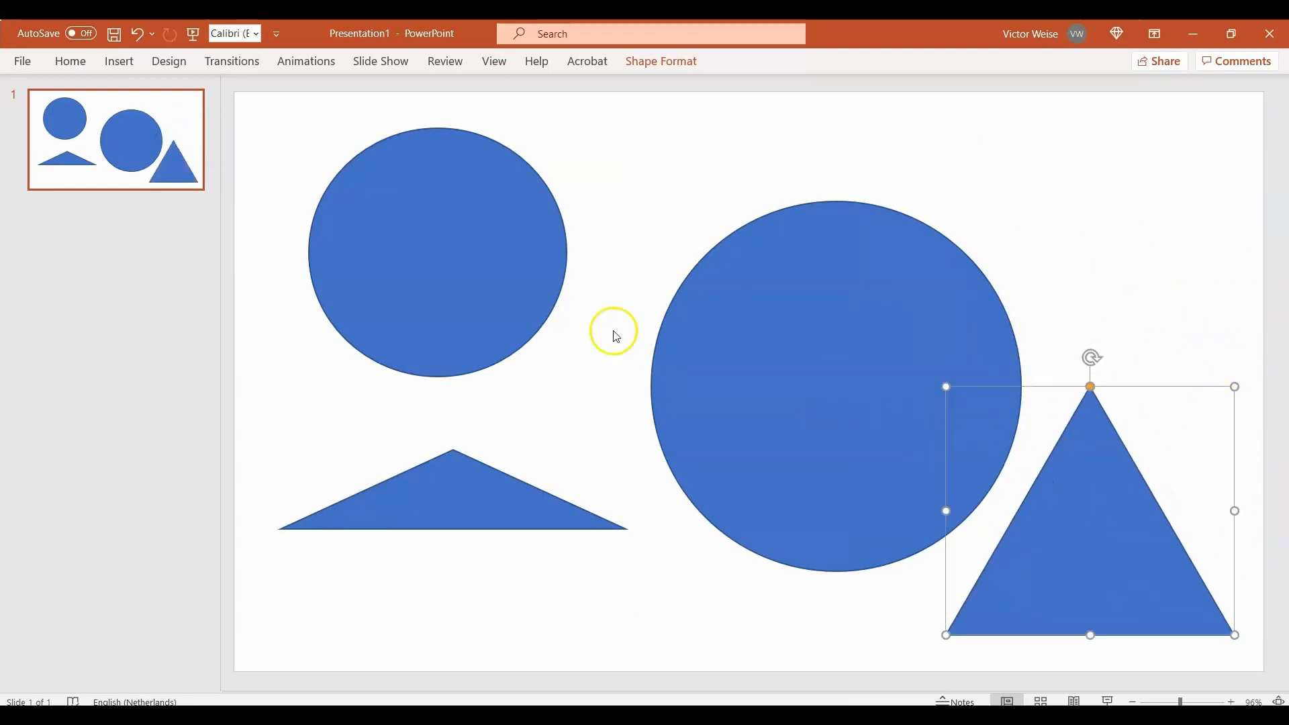
Step: Rearrange the slide: enlarge the flat triangle into a wide base and raise the large circle and right triangle
{"action": "left_click", "coordinate": [523, 472]}
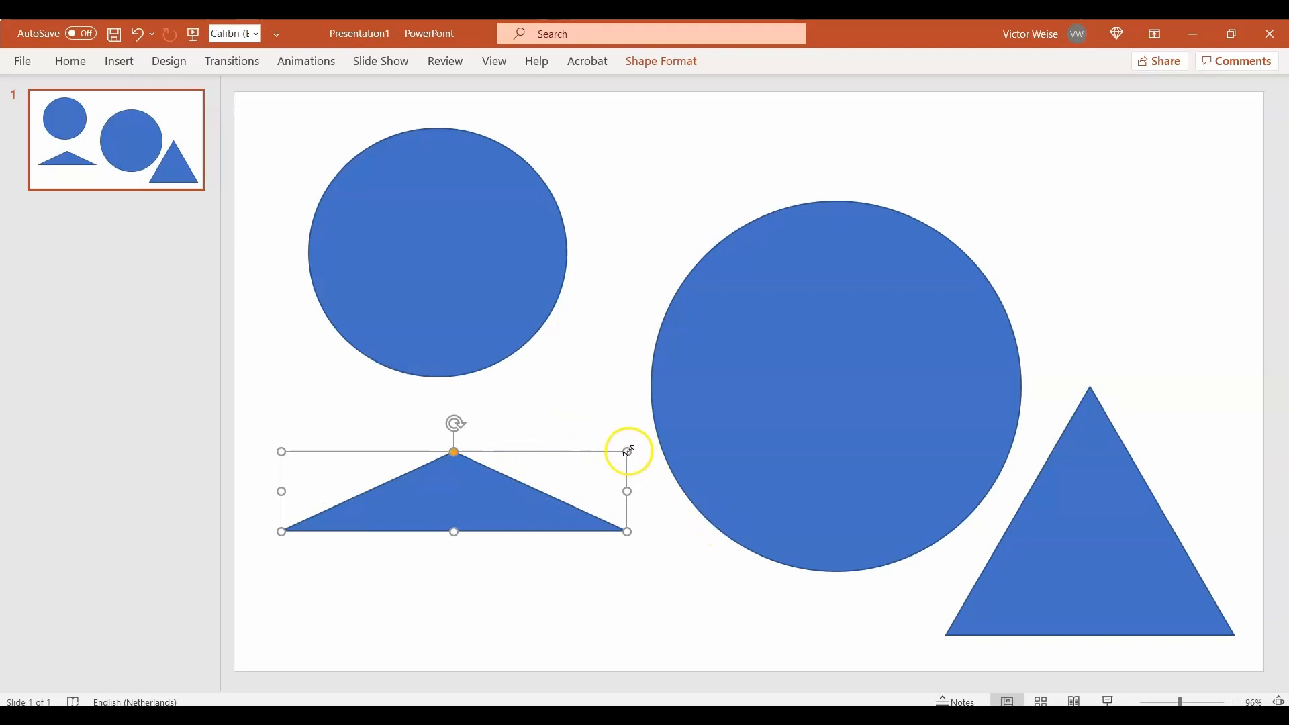
{"action": "left_click_drag", "start_coordinate": [629, 451], "coordinate": [852, 299]}
{"action": "left_click_drag", "start_coordinate": [812, 383], "coordinate": [929, 216]}
{"action": "left_click_drag", "start_coordinate": [1104, 530], "coordinate": [1181, 364]}
{"action": "left_click_drag", "start_coordinate": [619, 469], "coordinate": [746, 474]}
{"action": "left_click", "coordinate": [672, 573]}
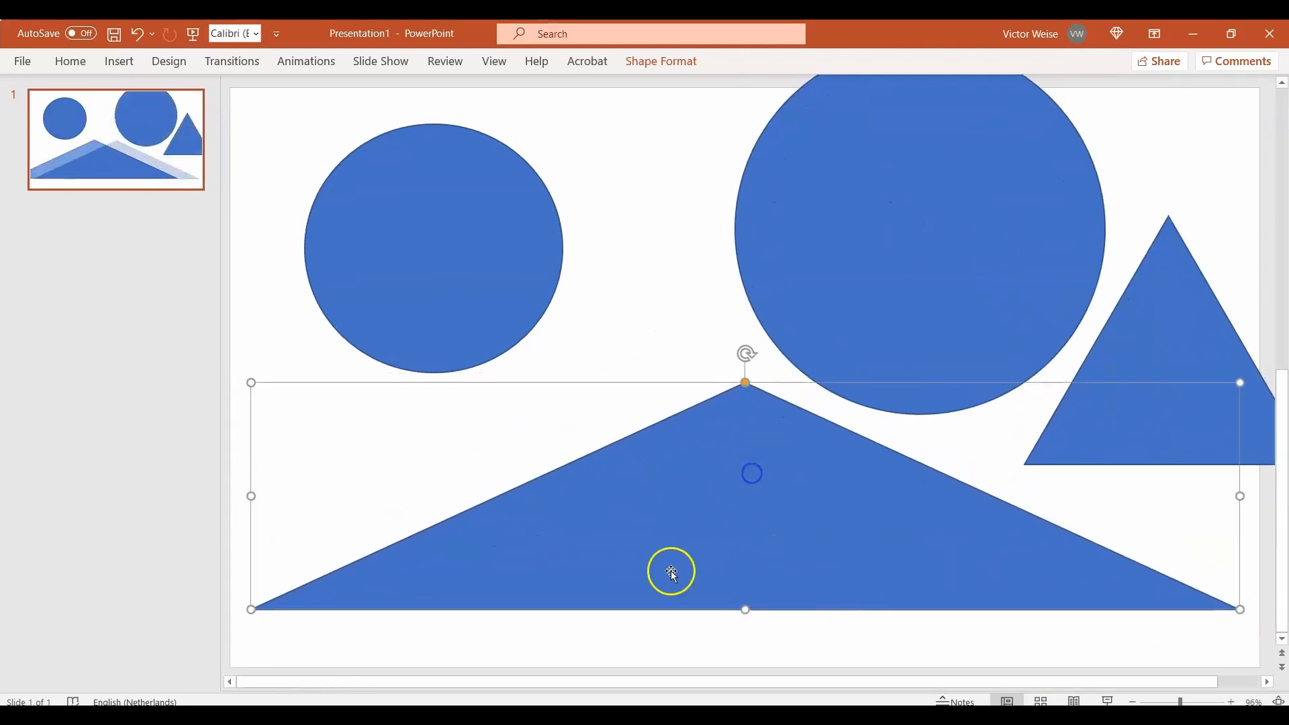
Step: Add a new slide after the first one and delete its title placeholder
{"action": "right_click", "coordinate": [146, 175]}
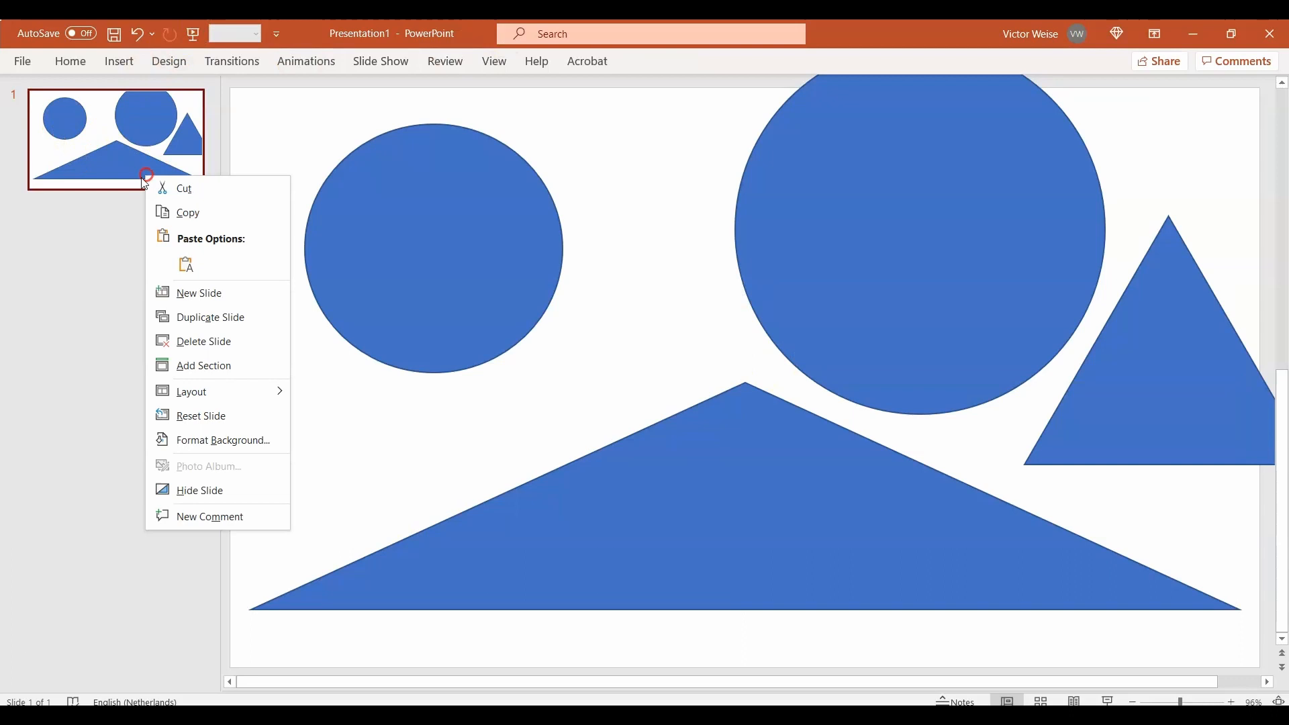
{"action": "left_click", "coordinate": [218, 294]}
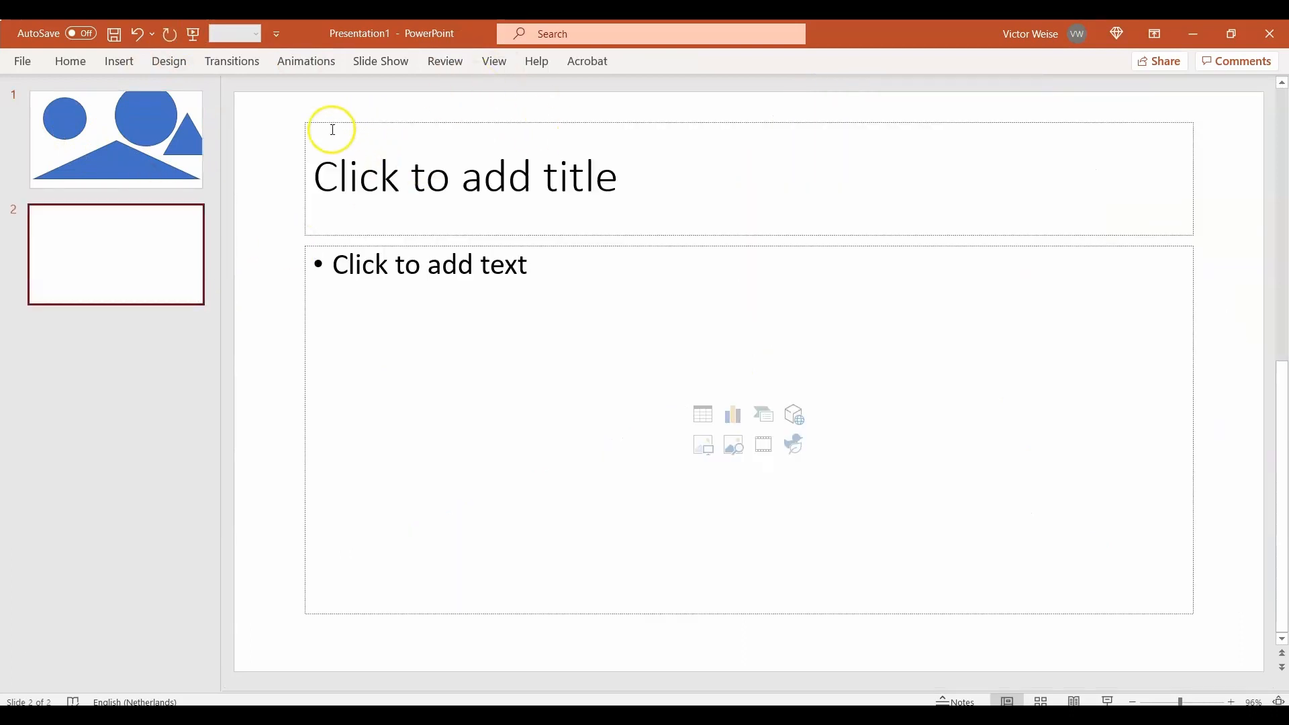
{"action": "left_click", "coordinate": [309, 124]}
{"action": "left_click", "coordinate": [329, 125]}
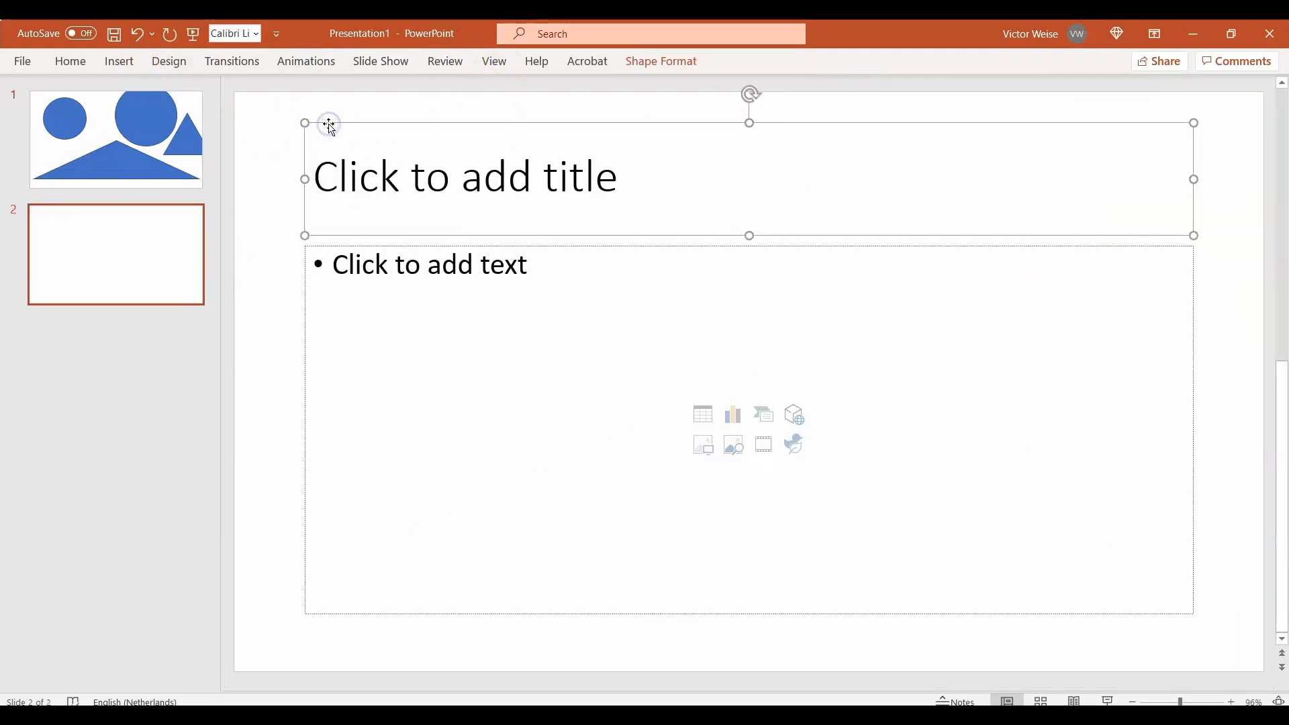
{"action": "key", "text": "Delete"}
Step: Delete the content placeholder on the new slide, leaving it blank
{"action": "left_click", "coordinate": [341, 157]}
{"action": "left_click", "coordinate": [352, 249]}
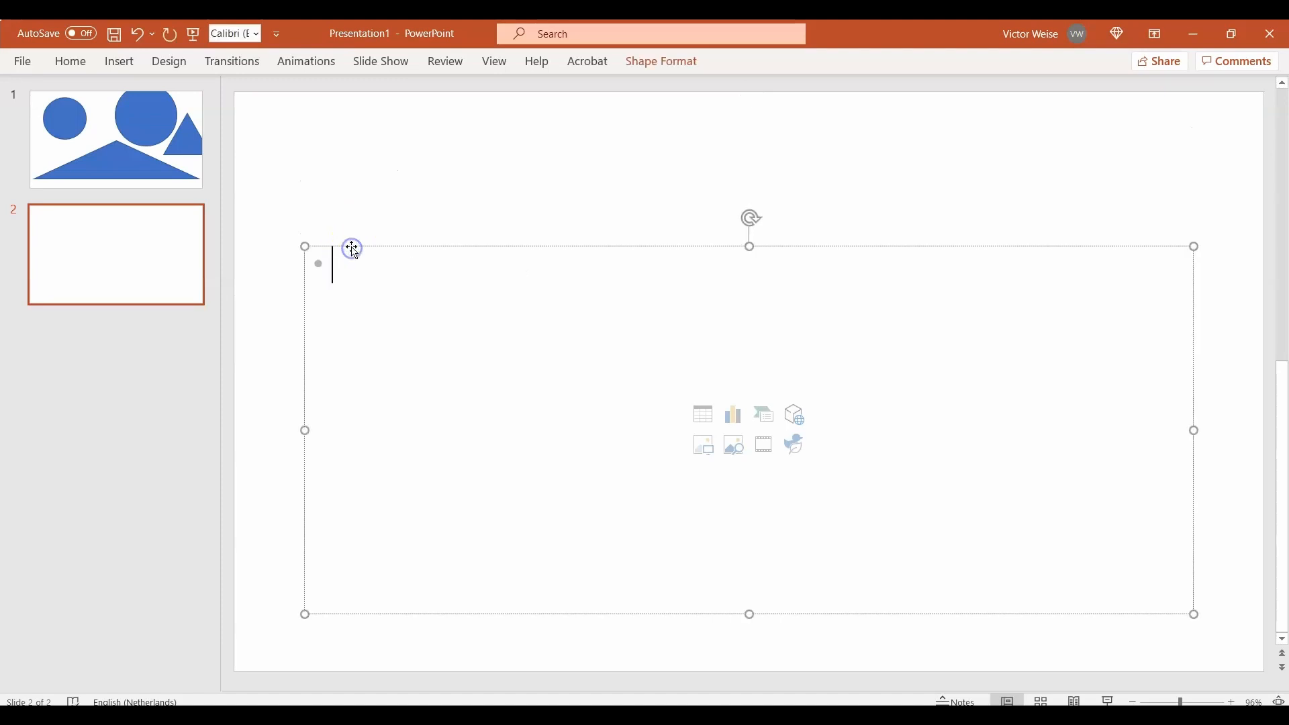
{"action": "left_click", "coordinate": [388, 247]}
{"action": "key", "text": "Delete"}
{"action": "left_click", "coordinate": [278, 91]}
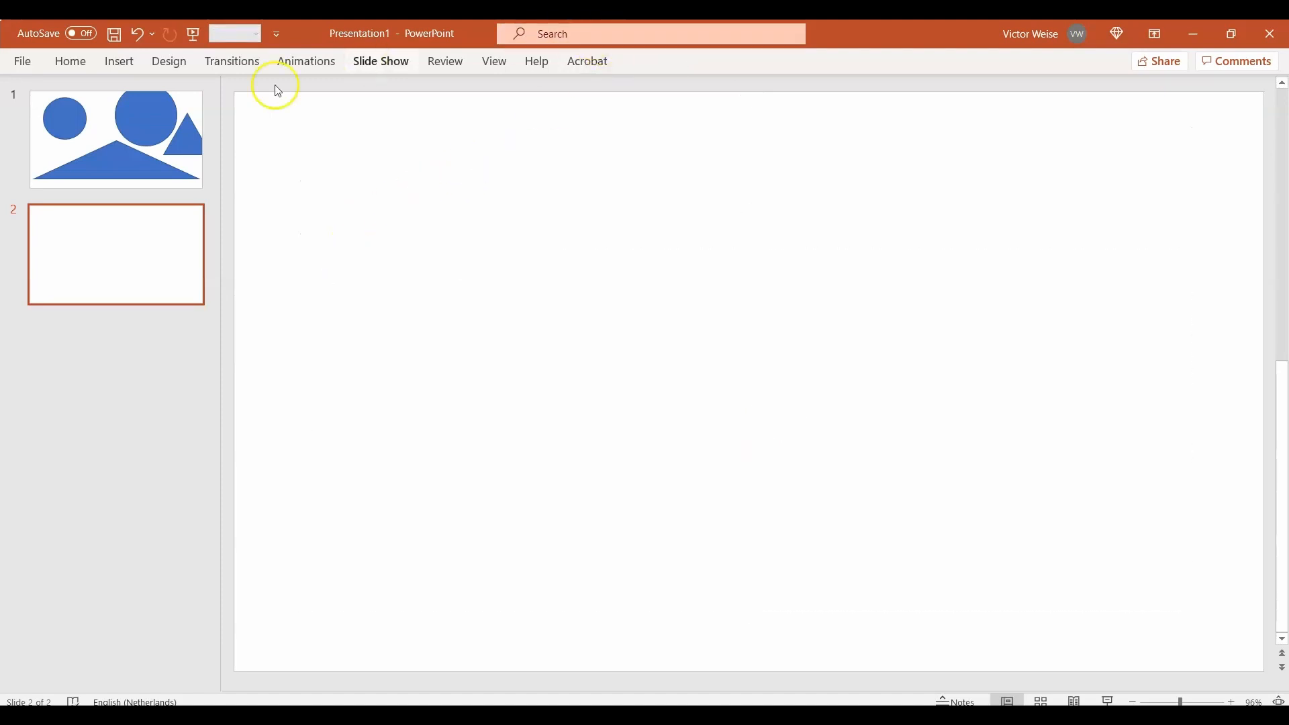
Step: Draw a large flowchart internal-storage shape covering most of the second slide
{"action": "left_click", "coordinate": [72, 62]}
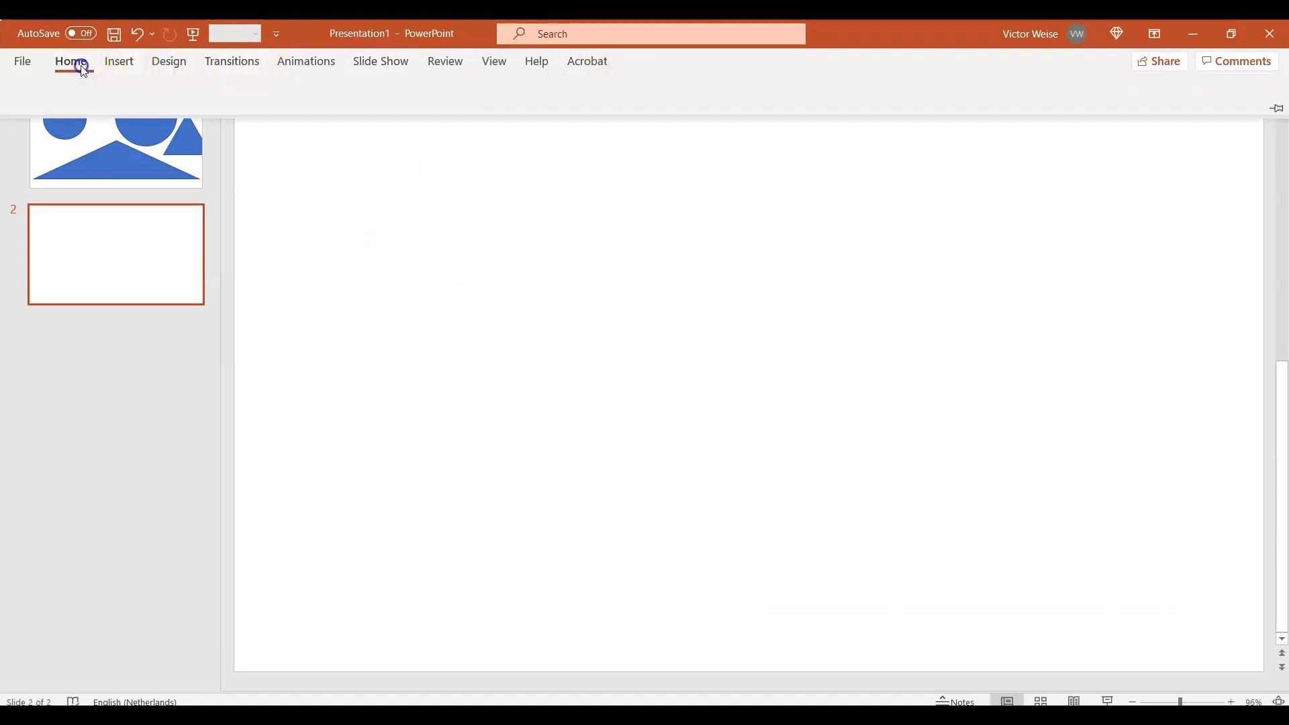
{"action": "left_click", "coordinate": [737, 122]}
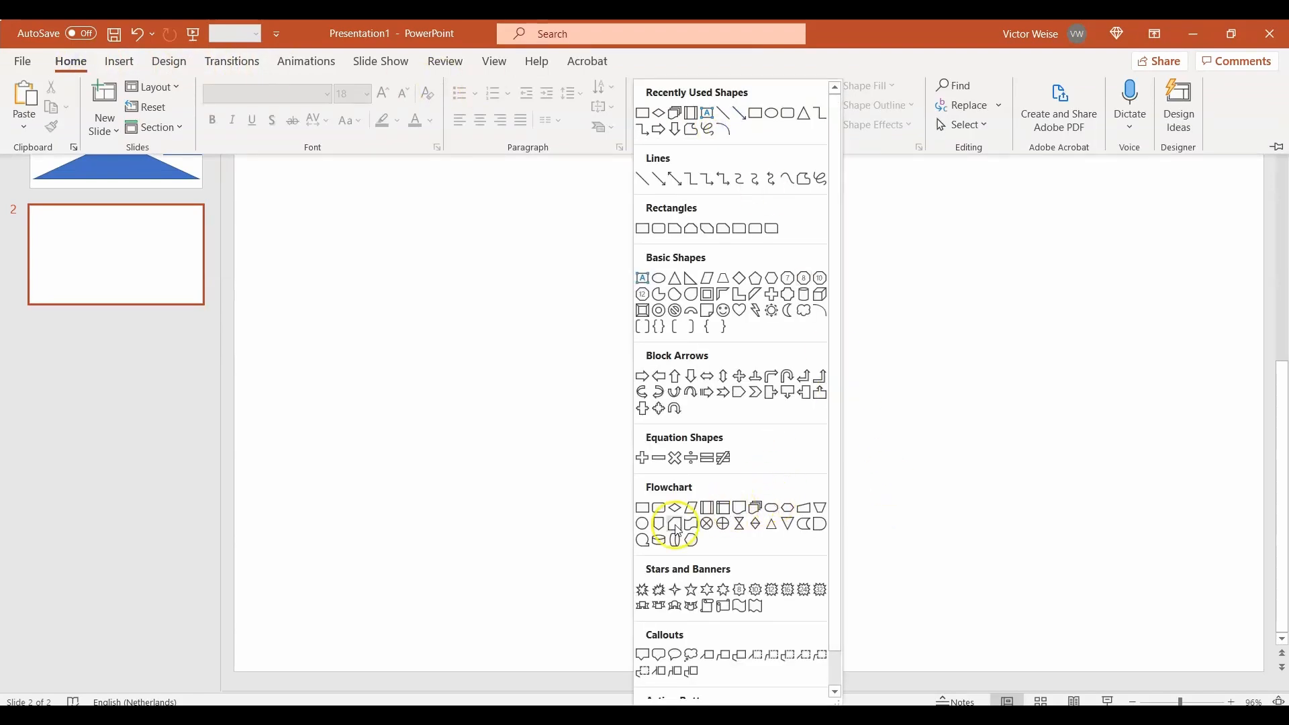
{"action": "left_click", "coordinate": [725, 517]}
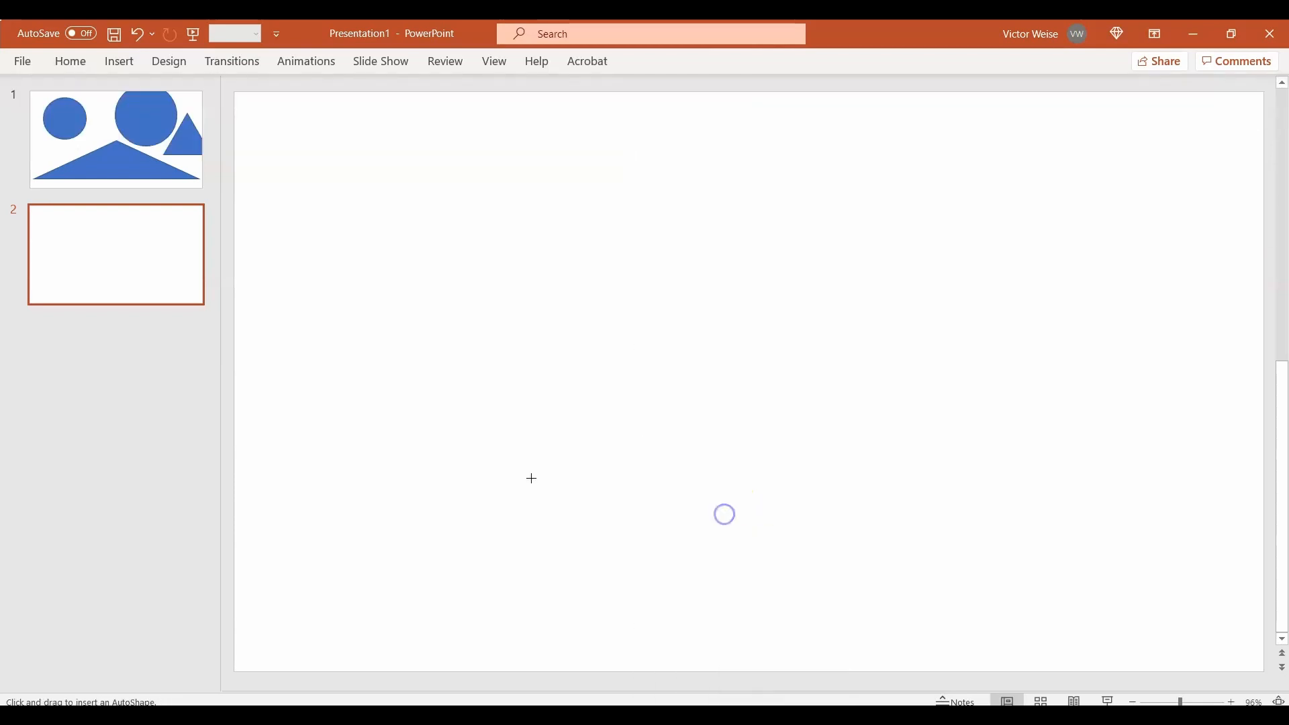
{"action": "mouse_move", "coordinate": [310, 188]}
{"action": "left_mouse_down"}
{"action": "mouse_move", "coordinate": [396, 320]}
{"action": "mouse_move", "coordinate": [1026, 602]}
{"action": "mouse_move", "coordinate": [1266, 644]}
{"action": "mouse_move", "coordinate": [1164, 601]}
{"action": "left_mouse_up"}
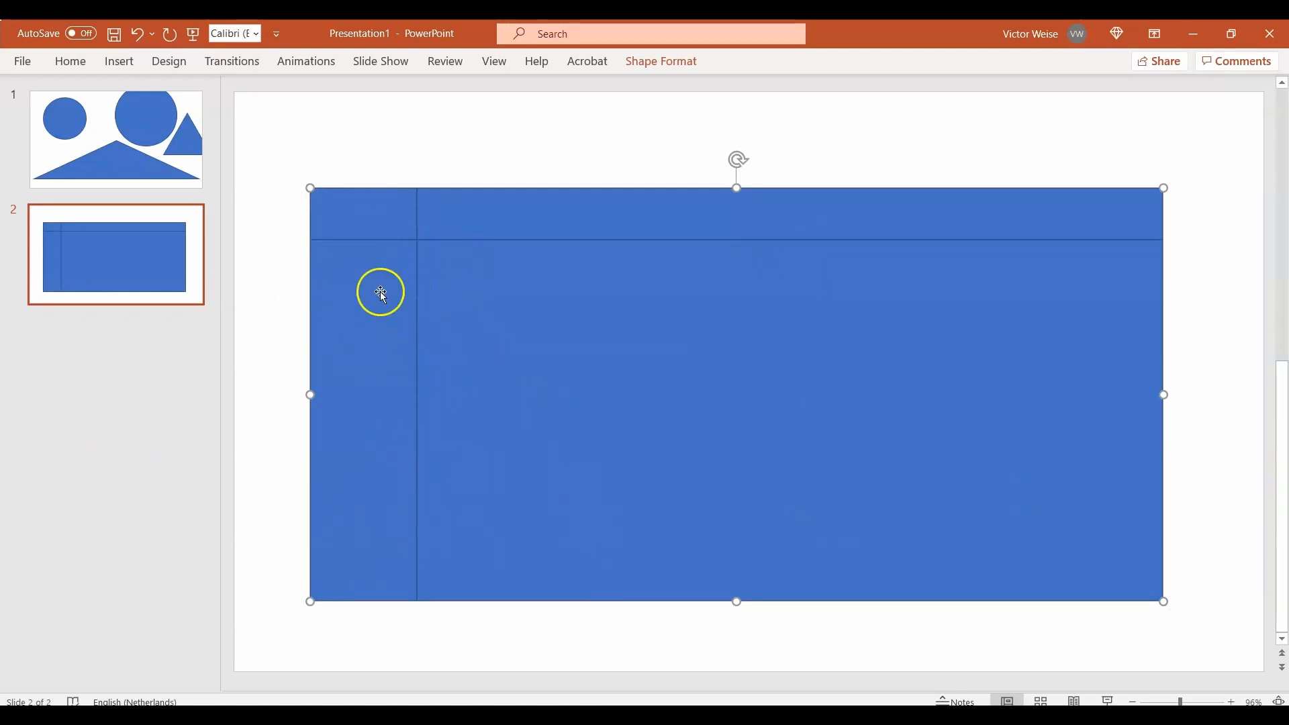
{"action": "right_click", "coordinate": [370, 229]}
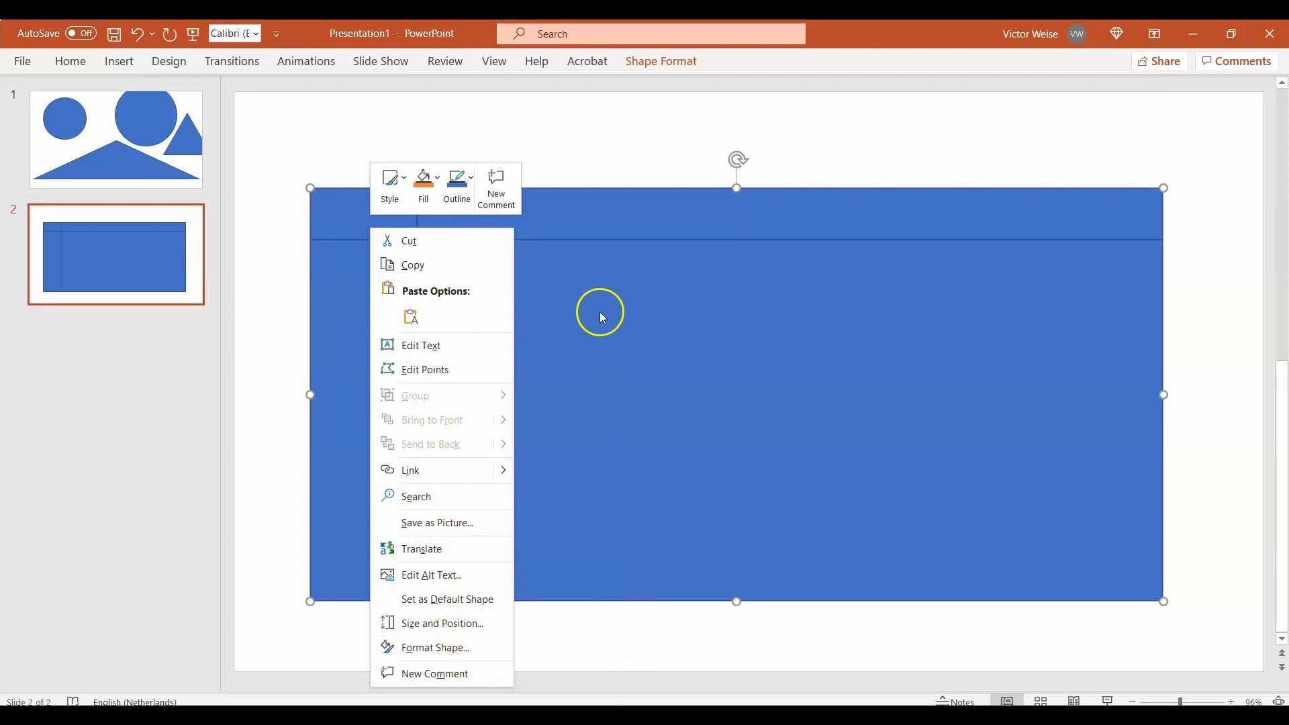
{"action": "left_click", "coordinate": [556, 158]}
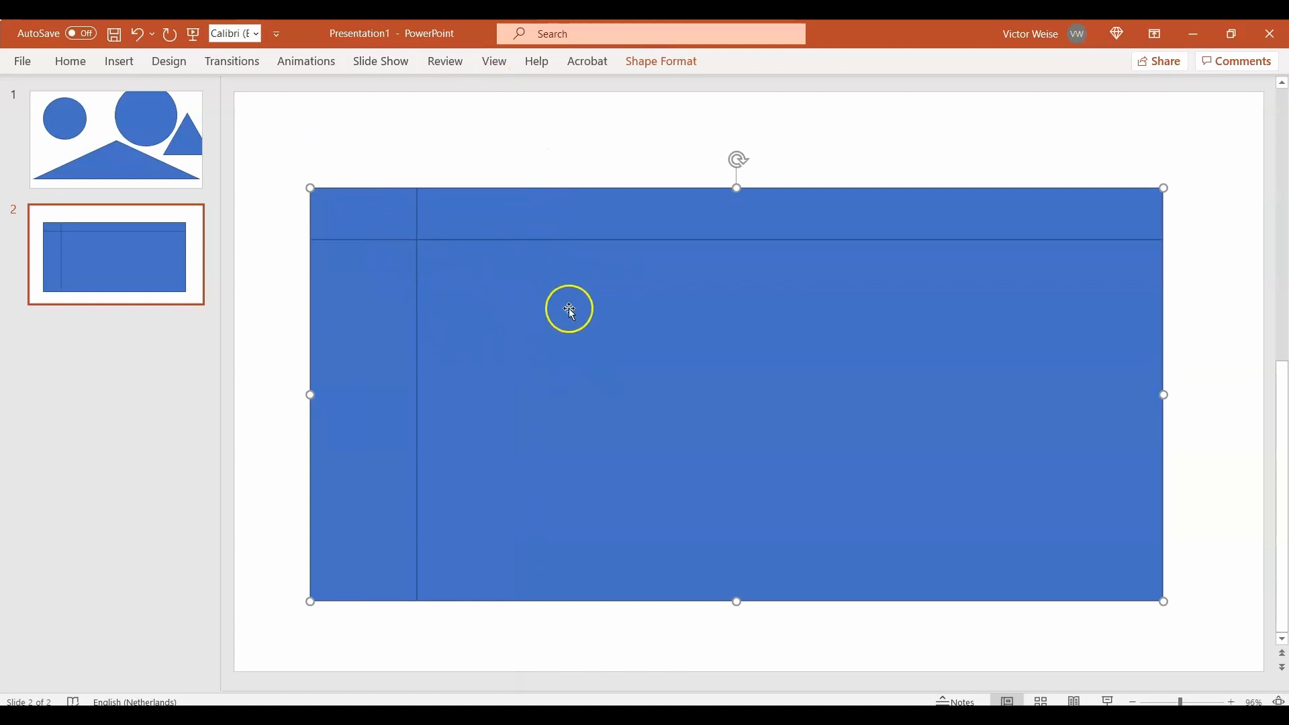
Step: Return to the first slide and shift the large circle slightly to the right
{"action": "left_click", "coordinate": [118, 114]}
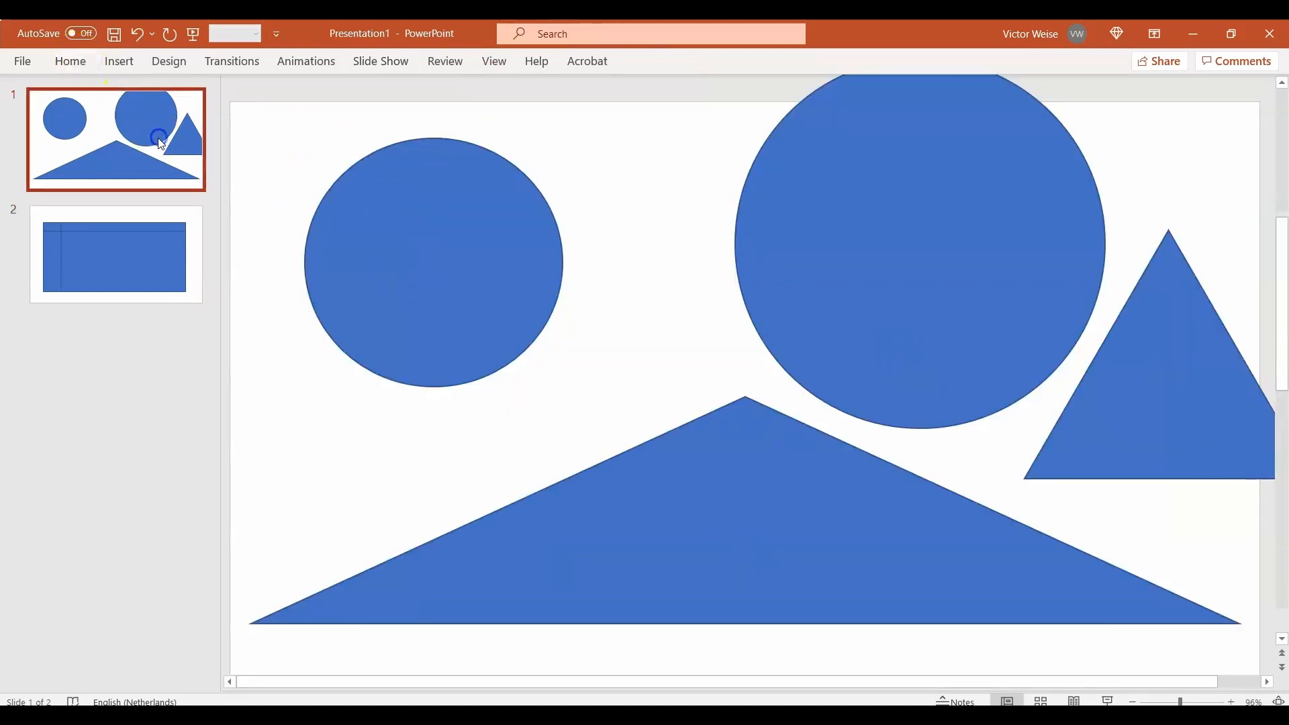
{"action": "left_click_drag", "start_coordinate": [887, 270], "coordinate": [940, 282]}
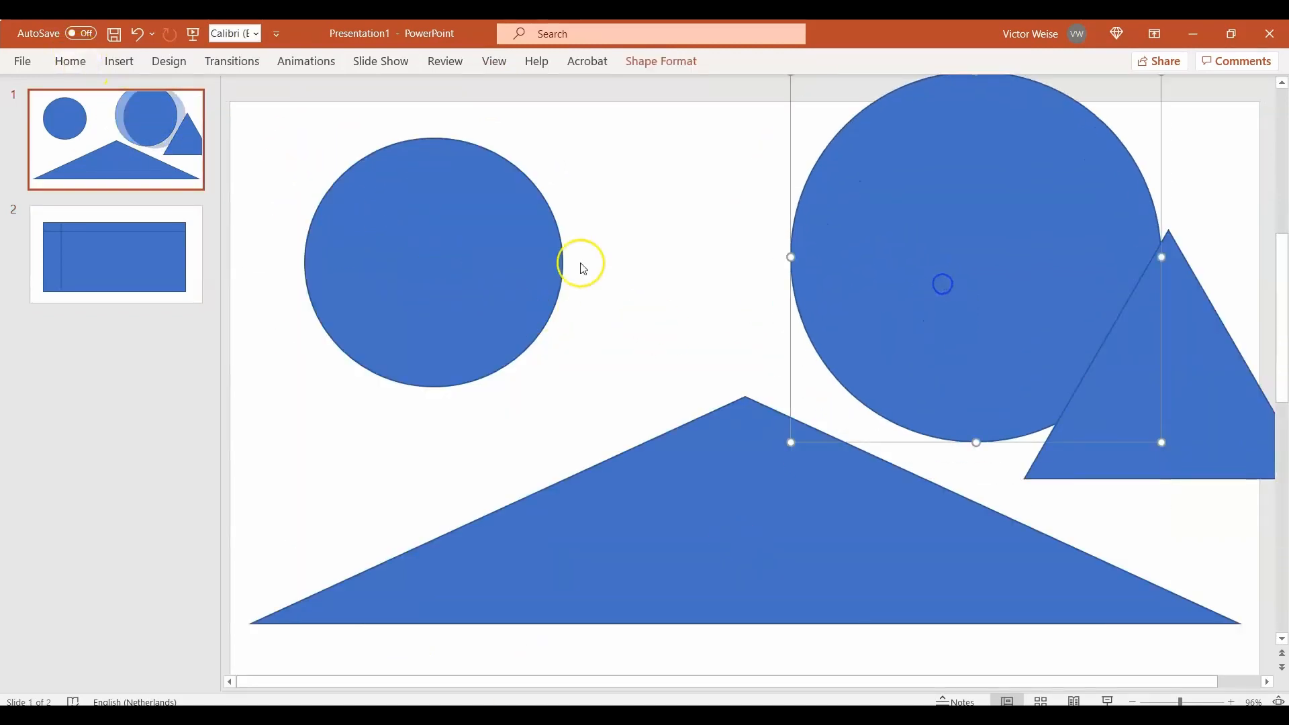
Step: Fill the small circle on the first slide with a light orange theme colour
{"action": "left_click", "coordinate": [341, 222]}
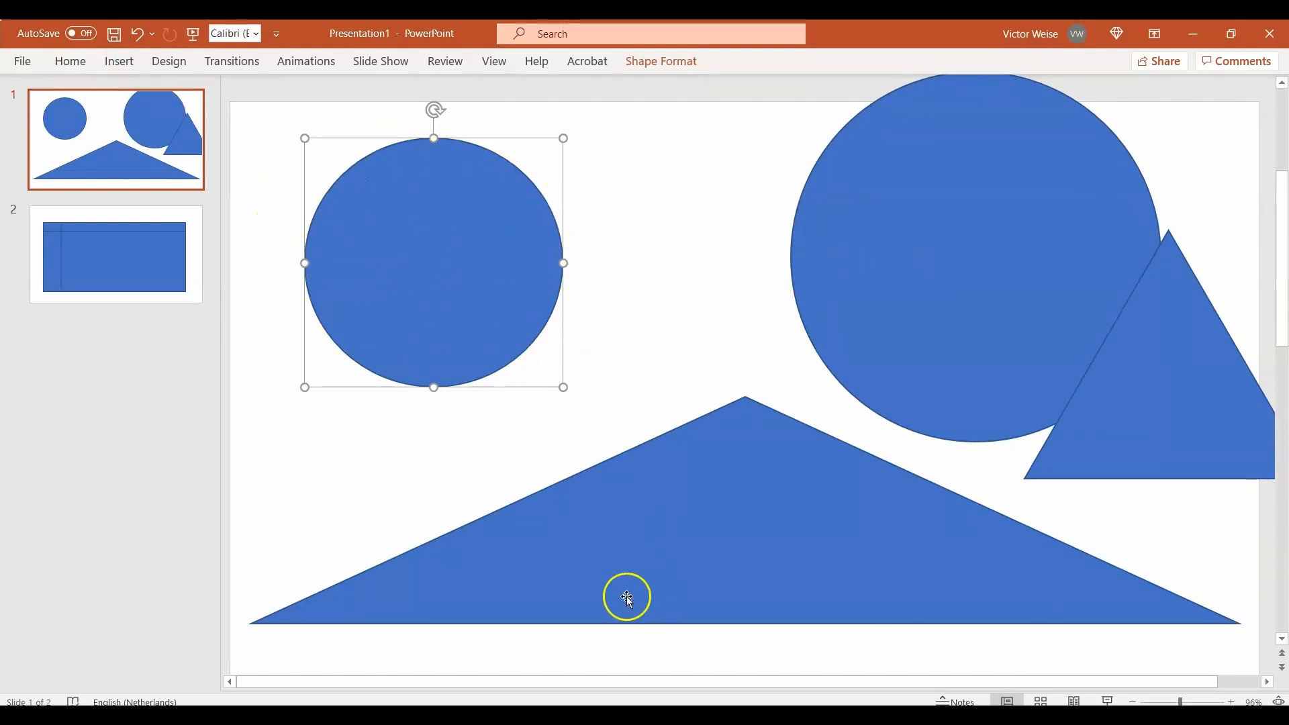
{"action": "left_click", "coordinate": [659, 64]}
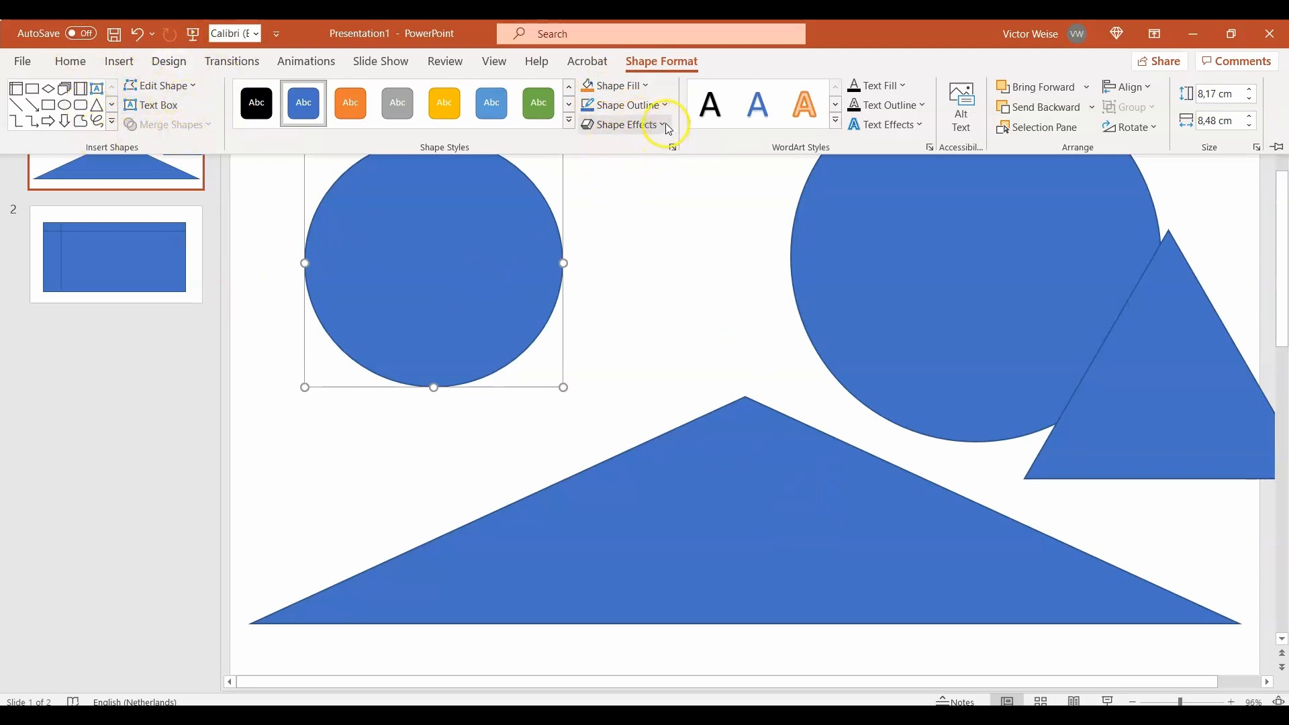
{"action": "left_click", "coordinate": [647, 87]}
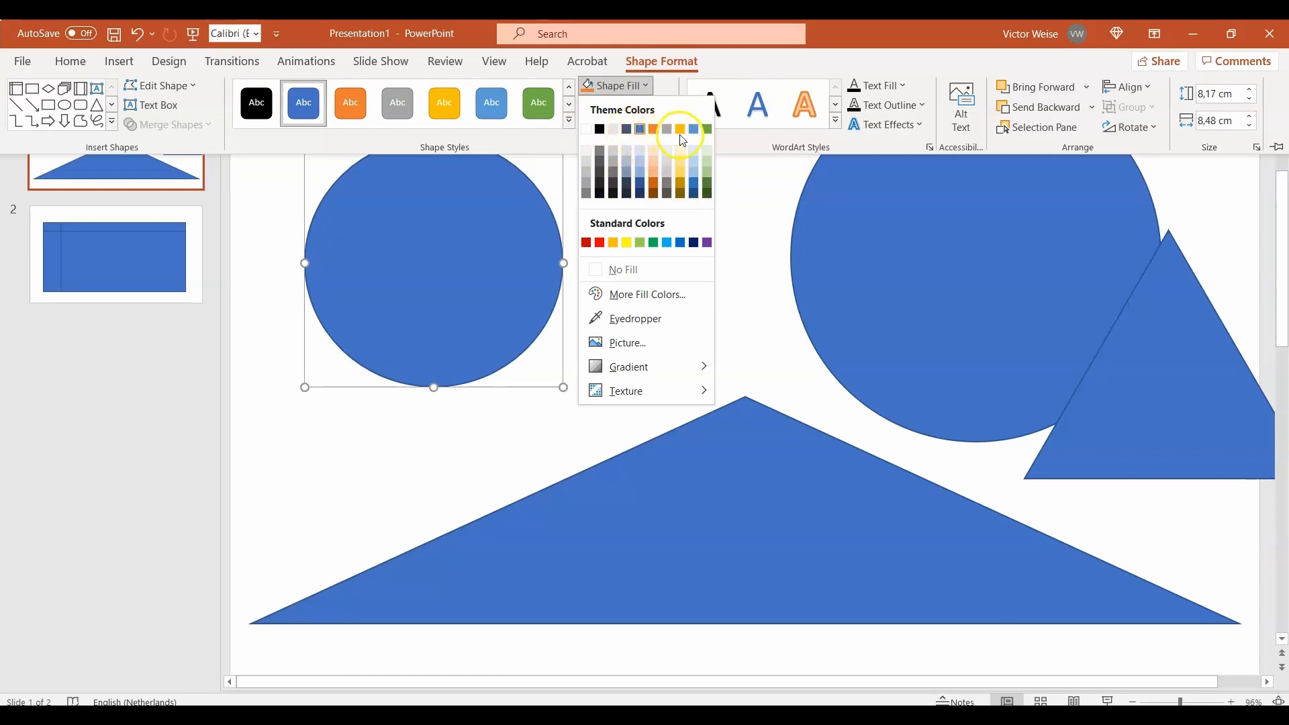
{"action": "left_click", "coordinate": [655, 176]}
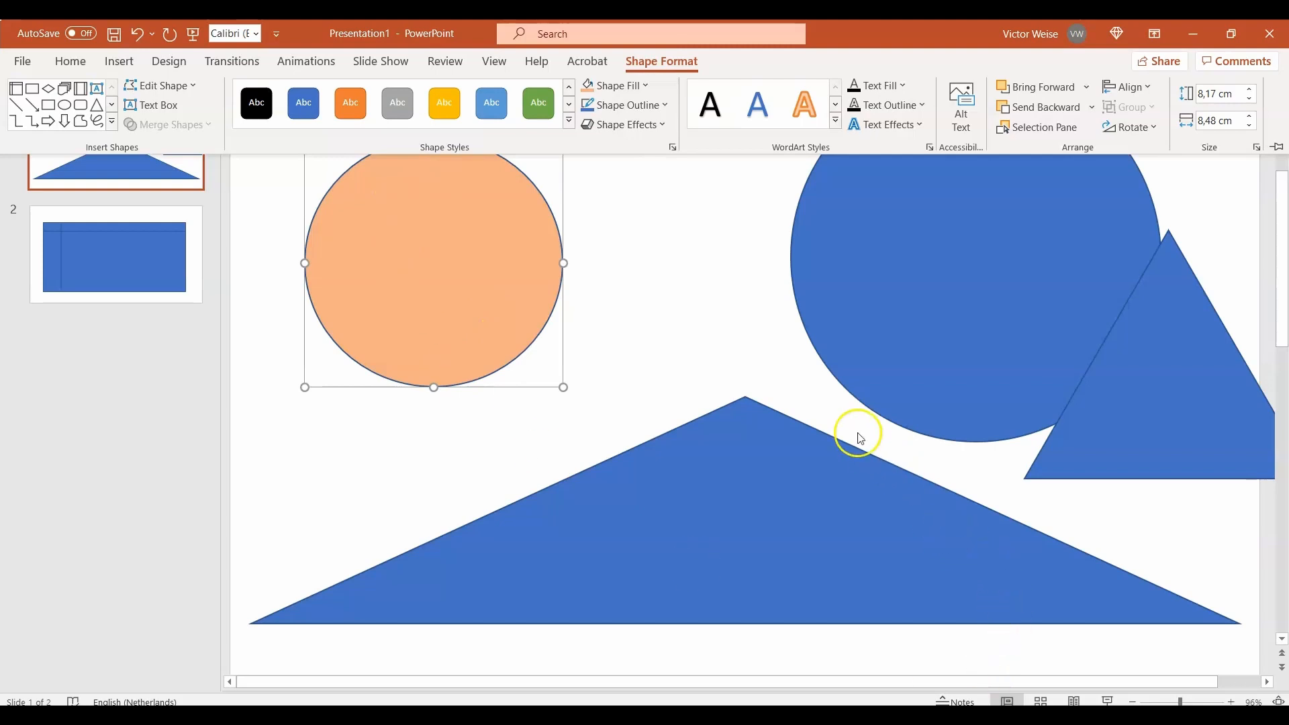
Step: Give the small circle's outline a red standard colour
{"action": "left_click", "coordinate": [663, 105]}
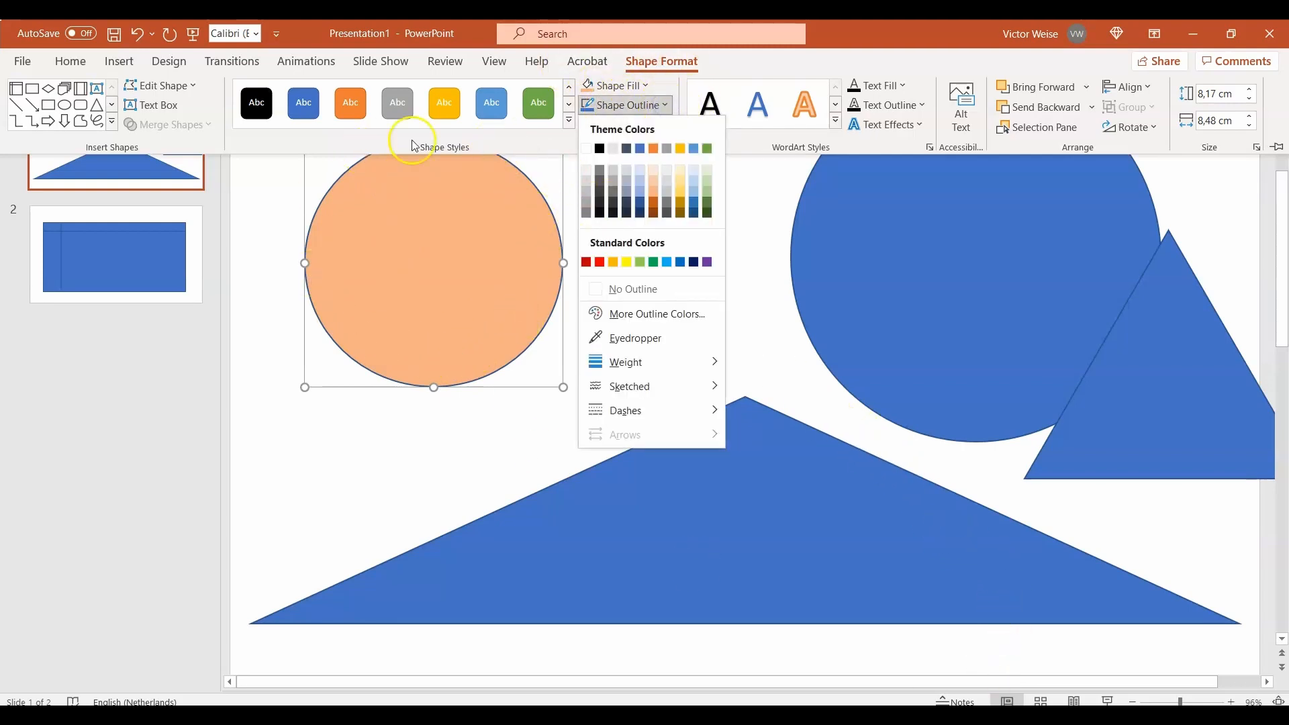
{"action": "left_click", "coordinate": [603, 265]}
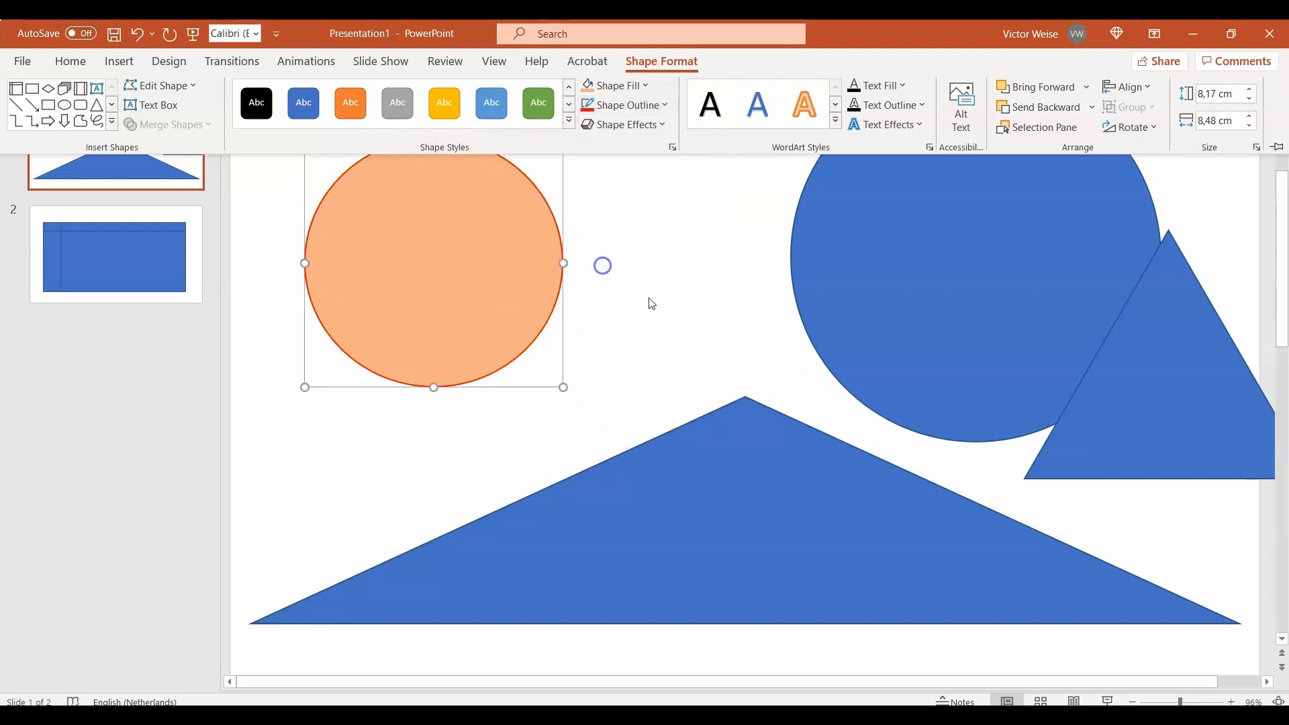
Step: Set the small circle's outline to a custom pale yellow colour, RGB 235, 222, 123 (#EBDE7B)
{"action": "left_click", "coordinate": [665, 108]}
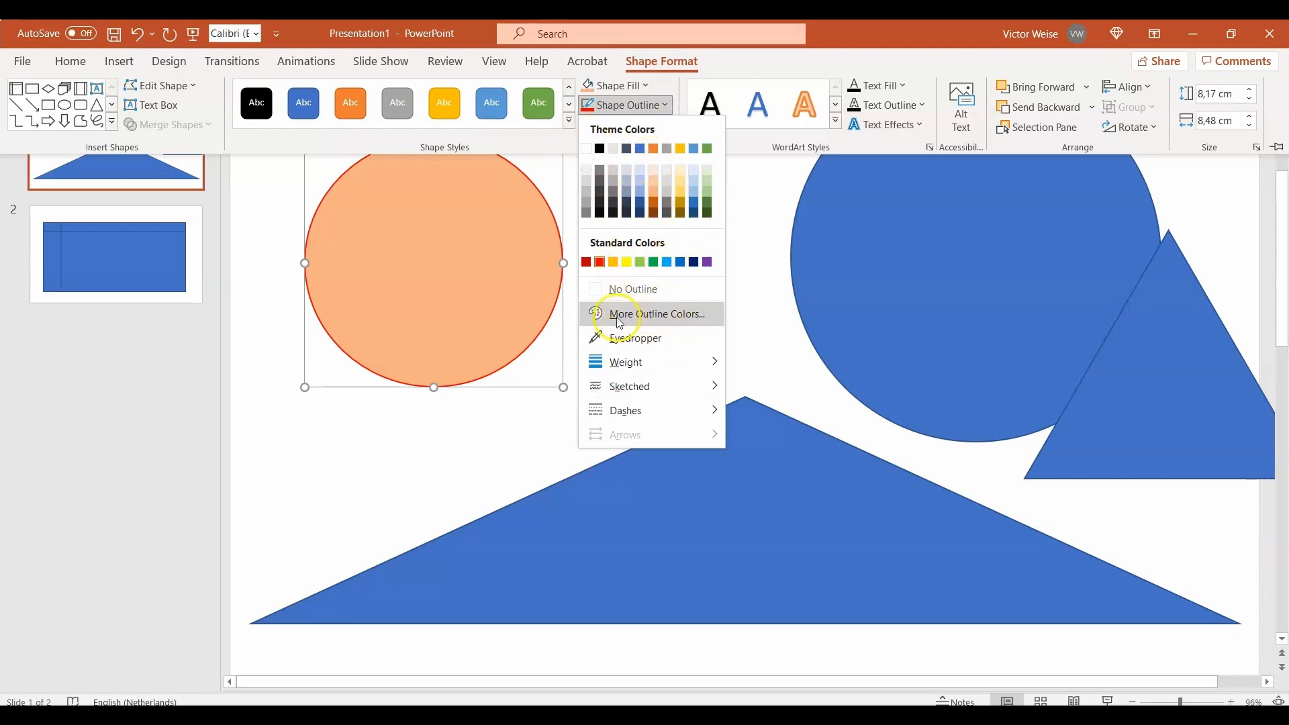
{"action": "left_click", "coordinate": [694, 325]}
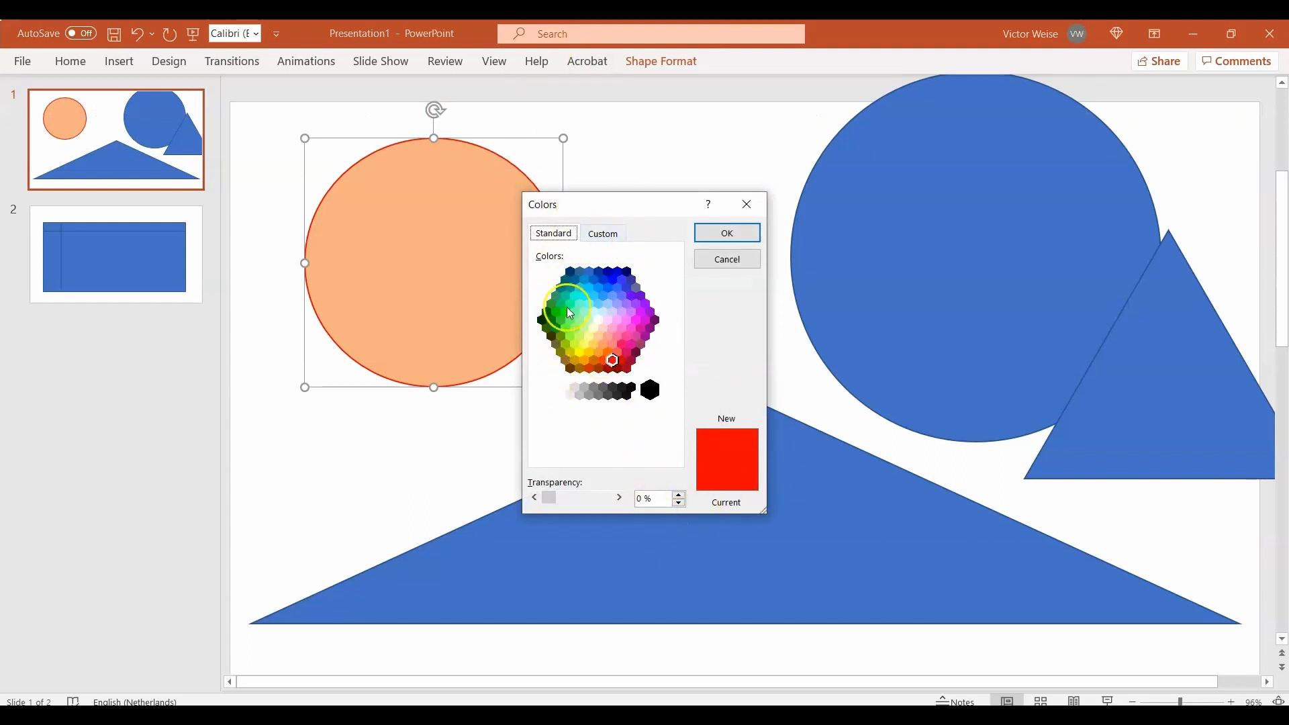
{"action": "left_click", "coordinate": [619, 329]}
{"action": "left_click", "coordinate": [584, 342]}
{"action": "mouse_move", "coordinate": [583, 338]}
{"action": "left_mouse_down"}
{"action": "mouse_move", "coordinate": [607, 300]}
{"action": "mouse_move", "coordinate": [583, 295]}
{"action": "mouse_move", "coordinate": [642, 356]}
{"action": "mouse_move", "coordinate": [575, 310]}
{"action": "mouse_move", "coordinate": [613, 304]}
{"action": "mouse_move", "coordinate": [554, 294]}
{"action": "left_mouse_up"}
{"action": "left_click", "coordinate": [603, 234]}
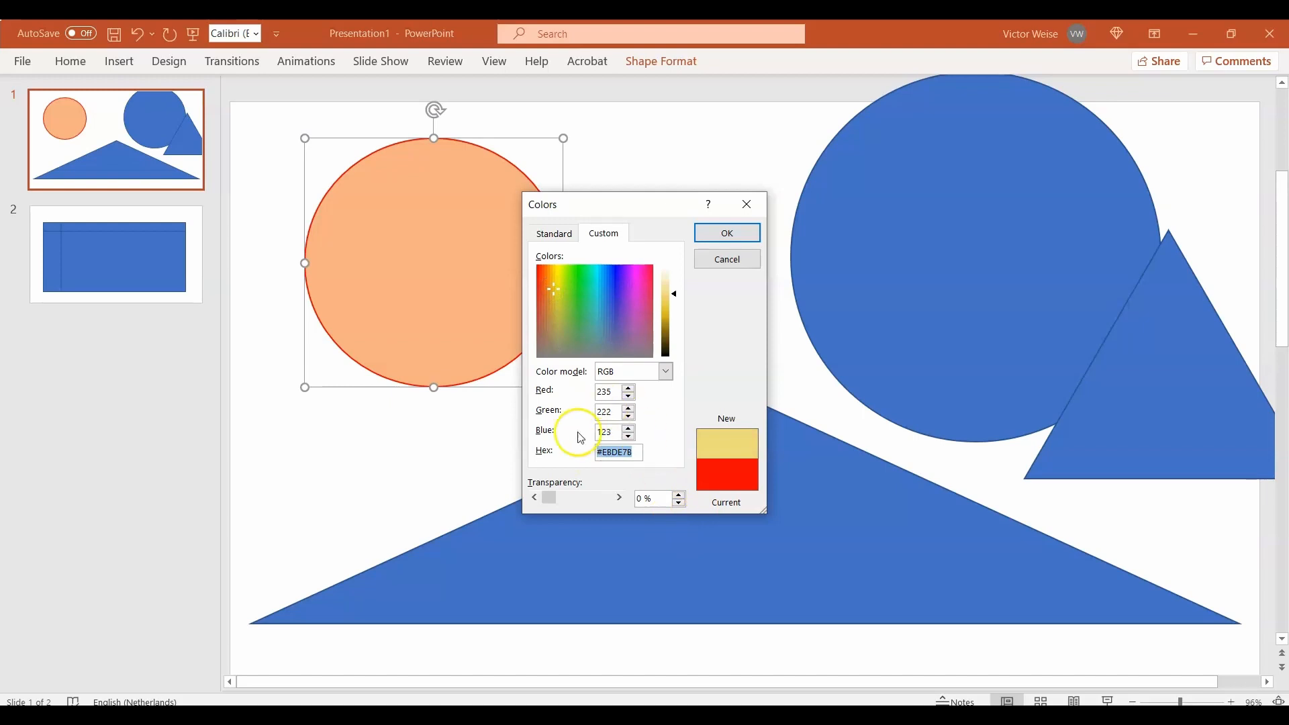
{"action": "left_click", "coordinate": [731, 230]}
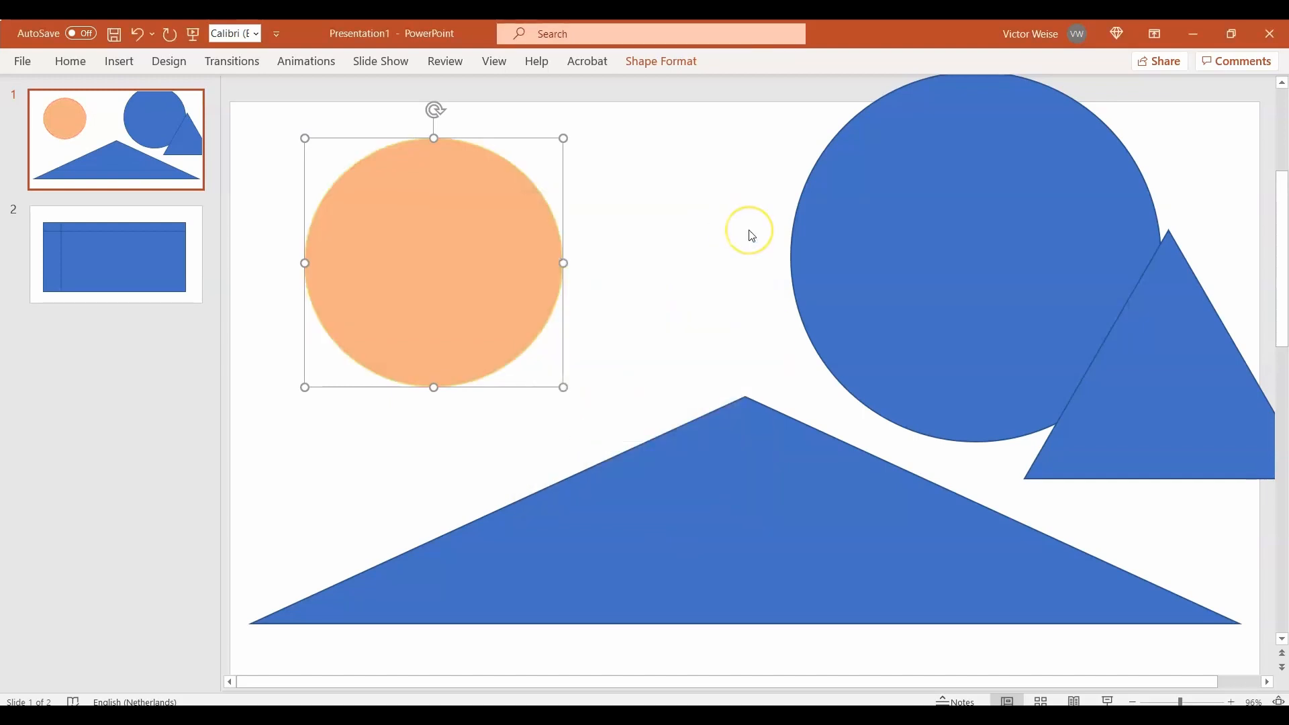